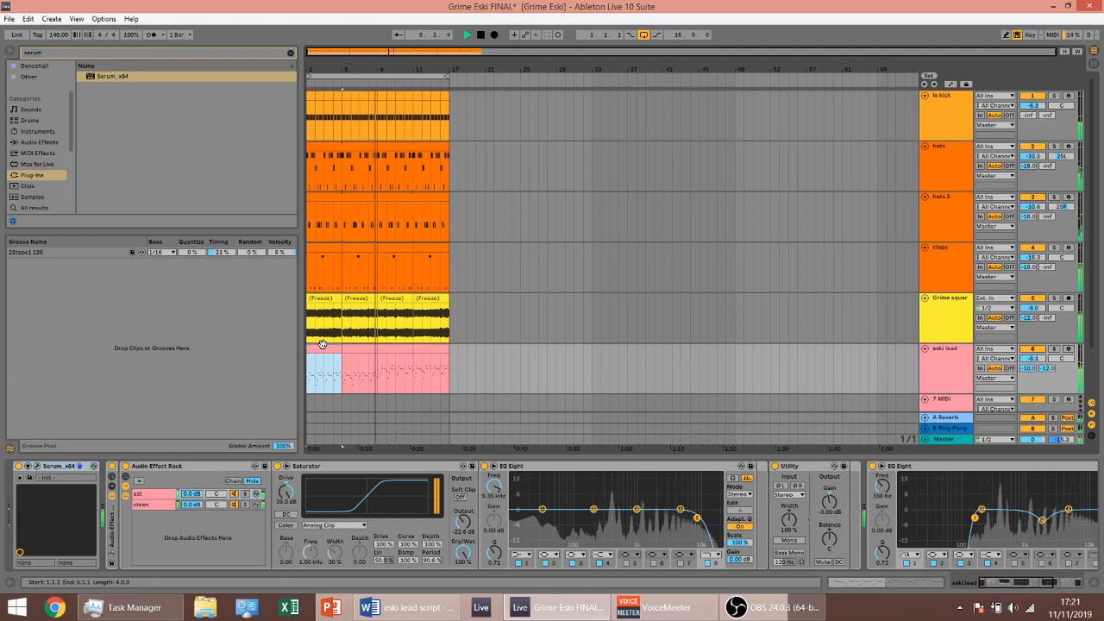
# - Stop playback of the full mix, solo the finished eski lead track and play it back alone
pyautogui.press('space')
pyautogui.click(348, 351)
pyautogui.scroll(-3, 347, 351)
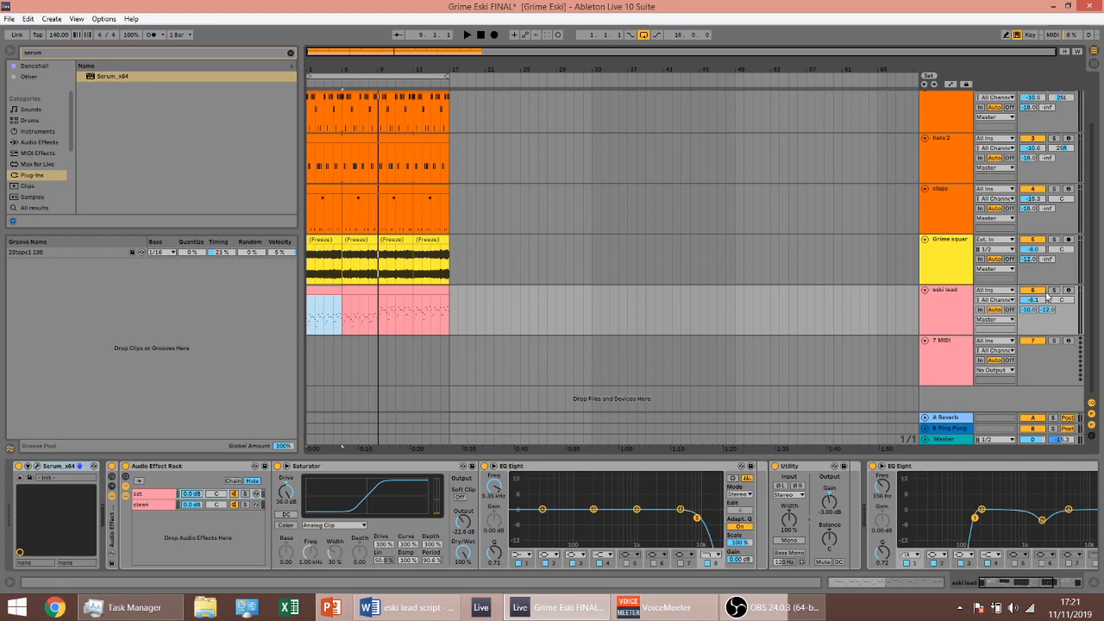
pyautogui.click(1054, 291)
pyautogui.press('space')
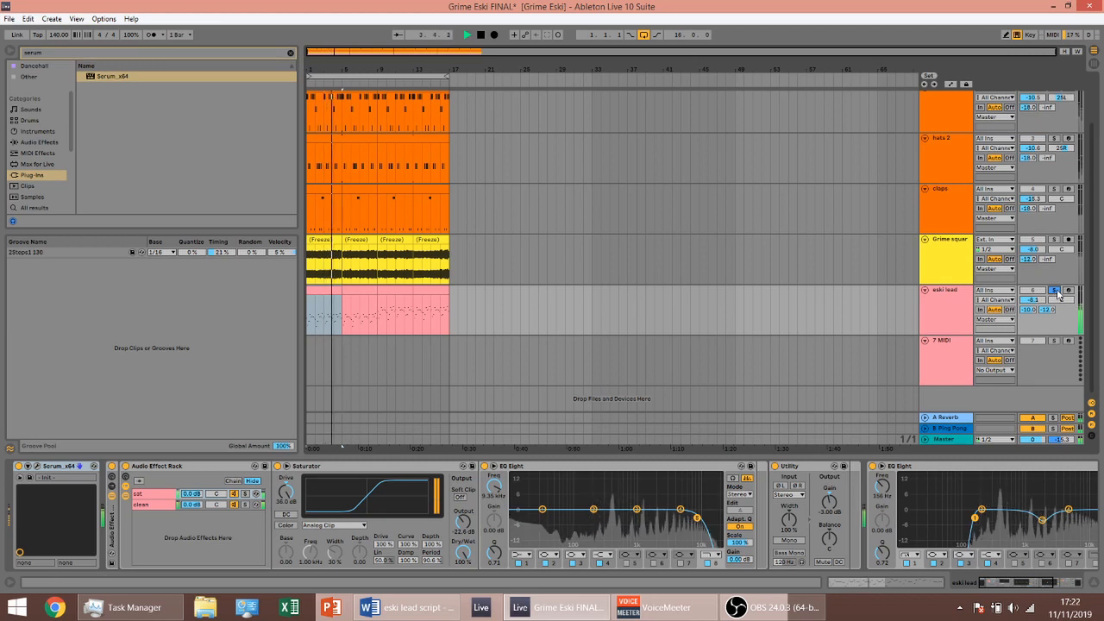
pyautogui.press('space')
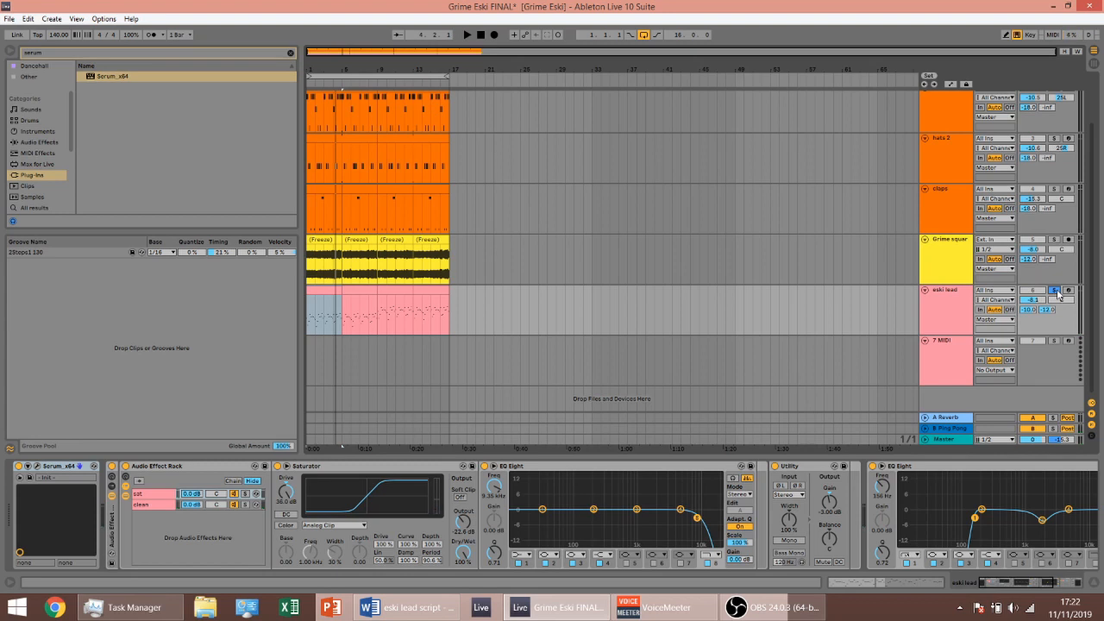
pyautogui.press('space')
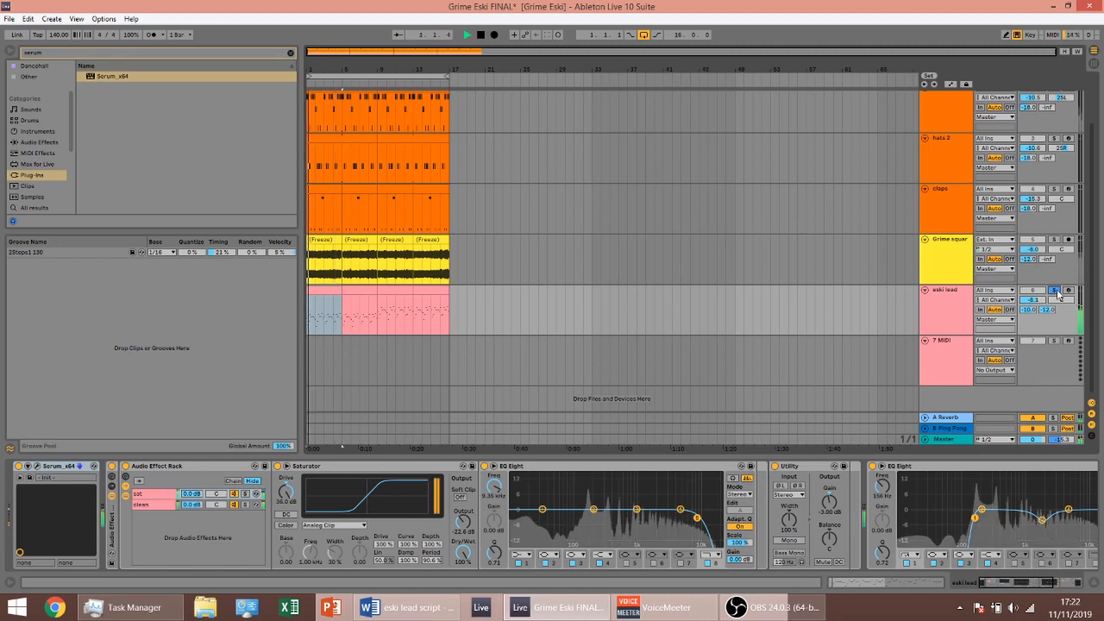
pyautogui.press('space')
# - Copy all the eski lead clips down to the empty 7 MIDI track and load Serum_x64 on that track
pyautogui.moveTo(510, 307); pyautogui.dragTo(269, 316)
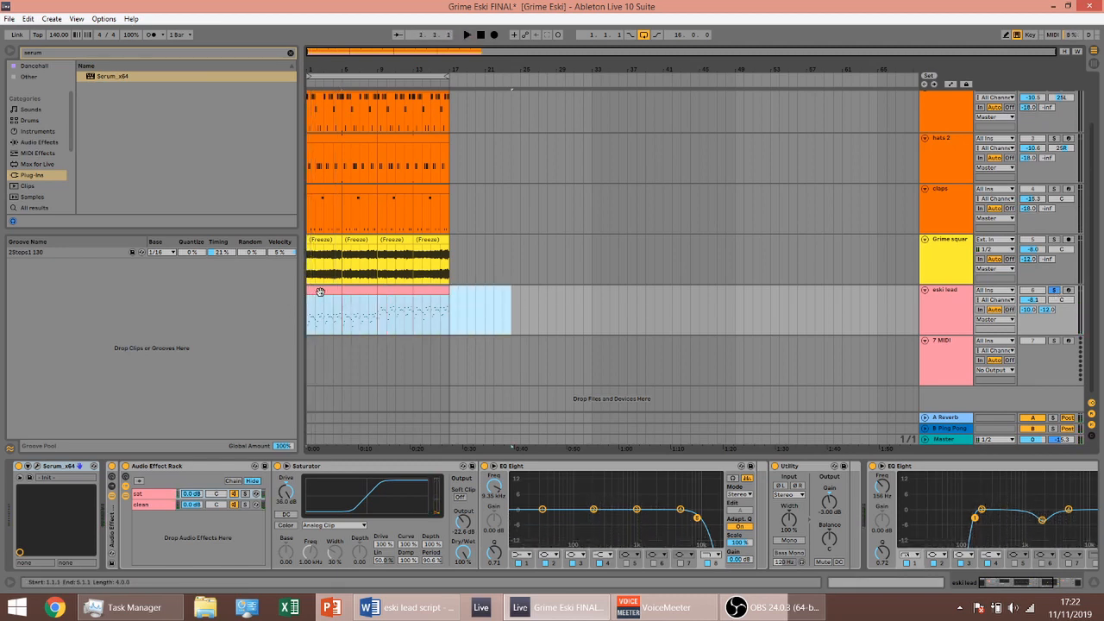
pyautogui.moveTo(319, 292); pyautogui.dragTo(315, 351)
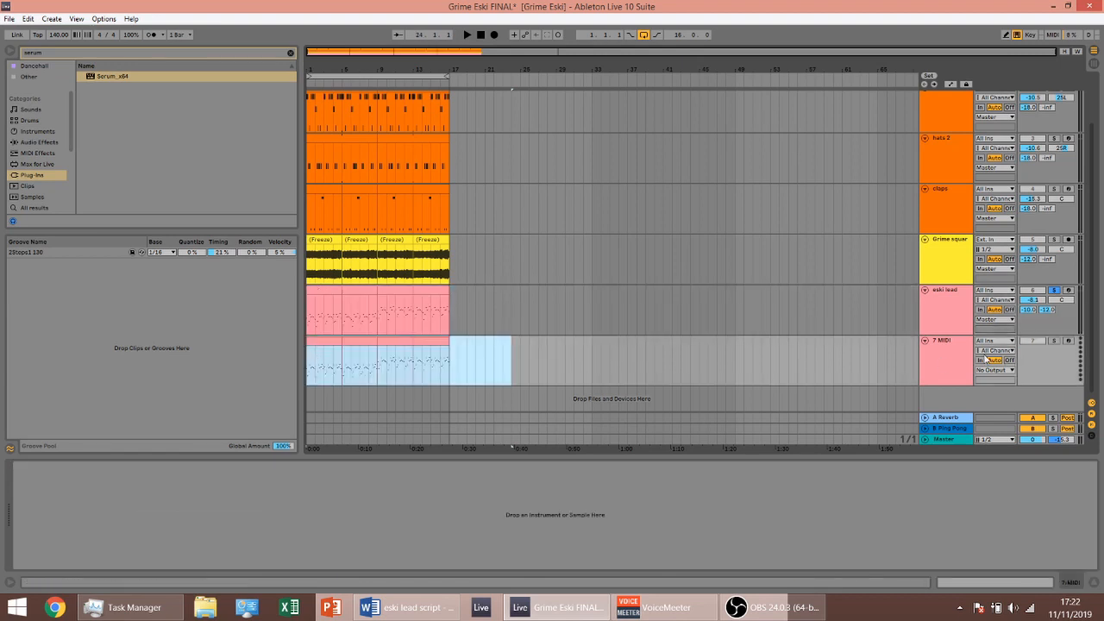
pyautogui.click(957, 358)
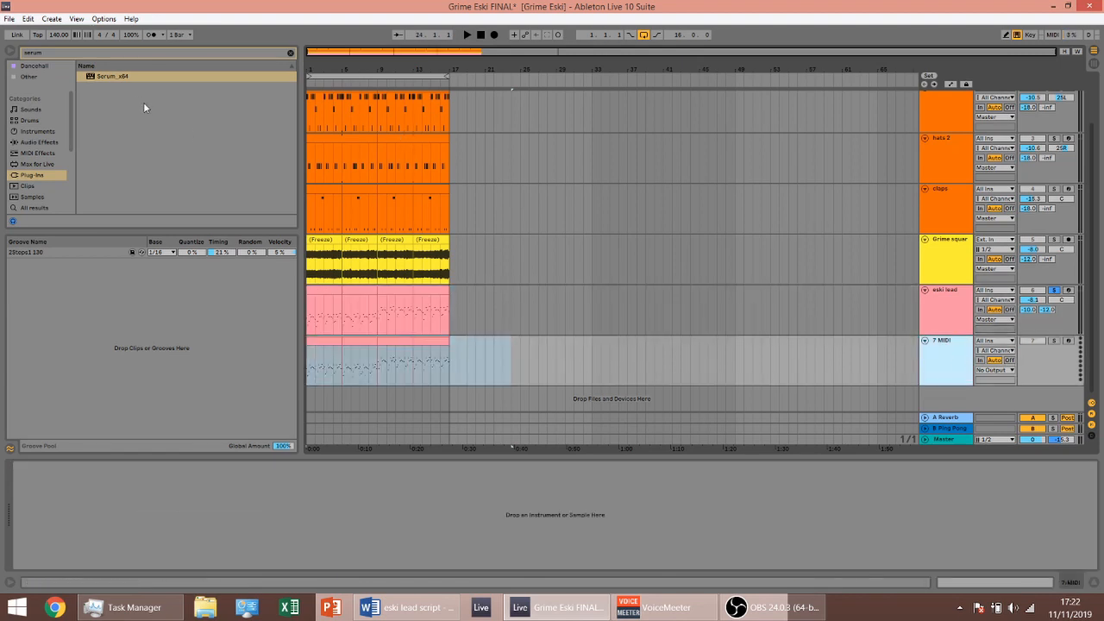
pyautogui.doubleClick(128, 76)
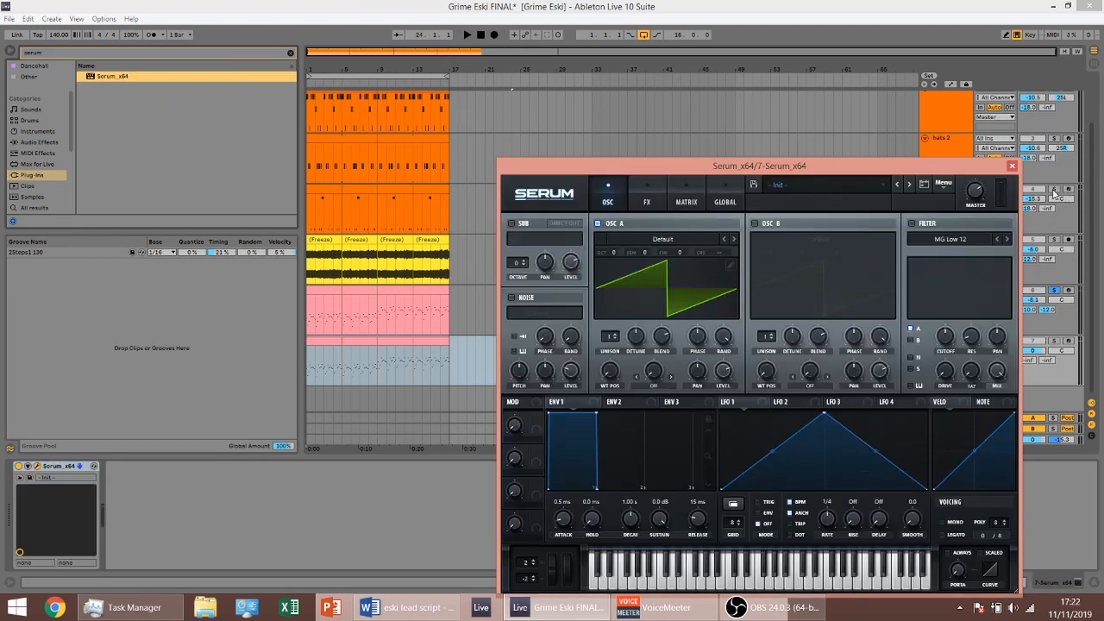
# - Load the Analog wavetable Basic Mini in Osc A and raise its wavetable position to the square-like shape
pyautogui.click(663, 240)
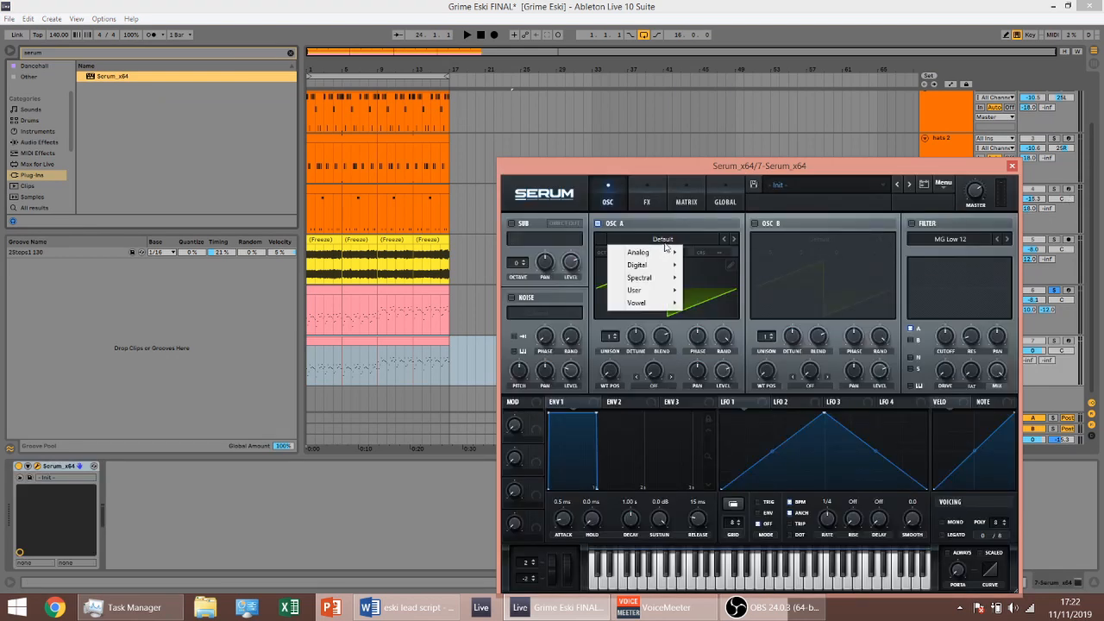
pyautogui.moveTo(643, 252)
pyautogui.click(723, 296)
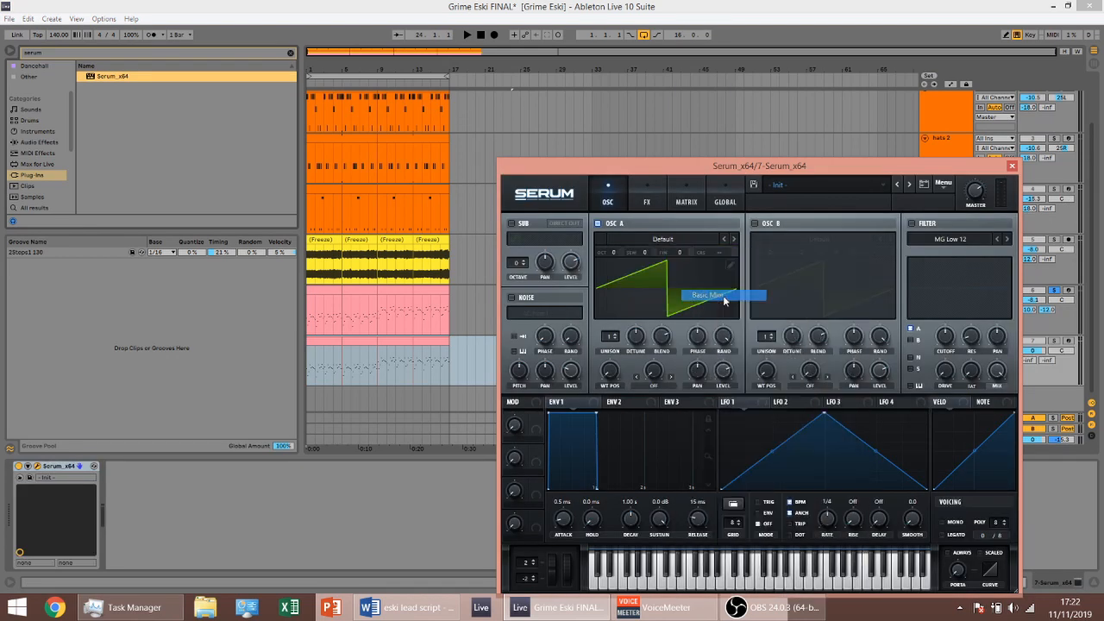
pyautogui.moveTo(607, 369); pyautogui.dragTo(618, 309)
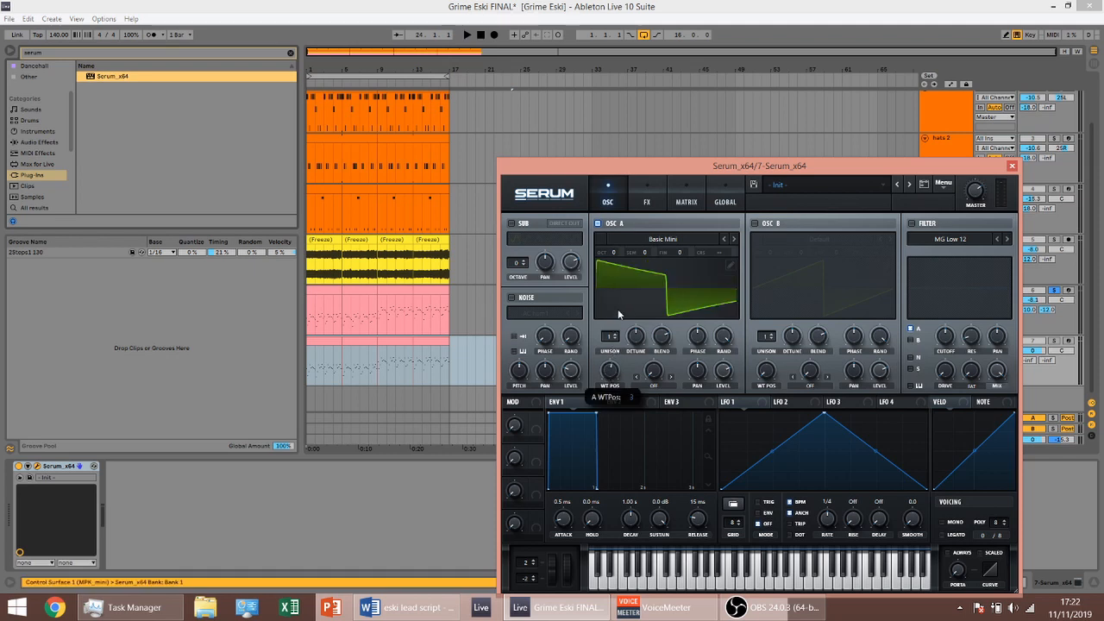
# - Lower the new Serum track's volume to -8.0 dB and solo it
pyautogui.click(1039, 351)
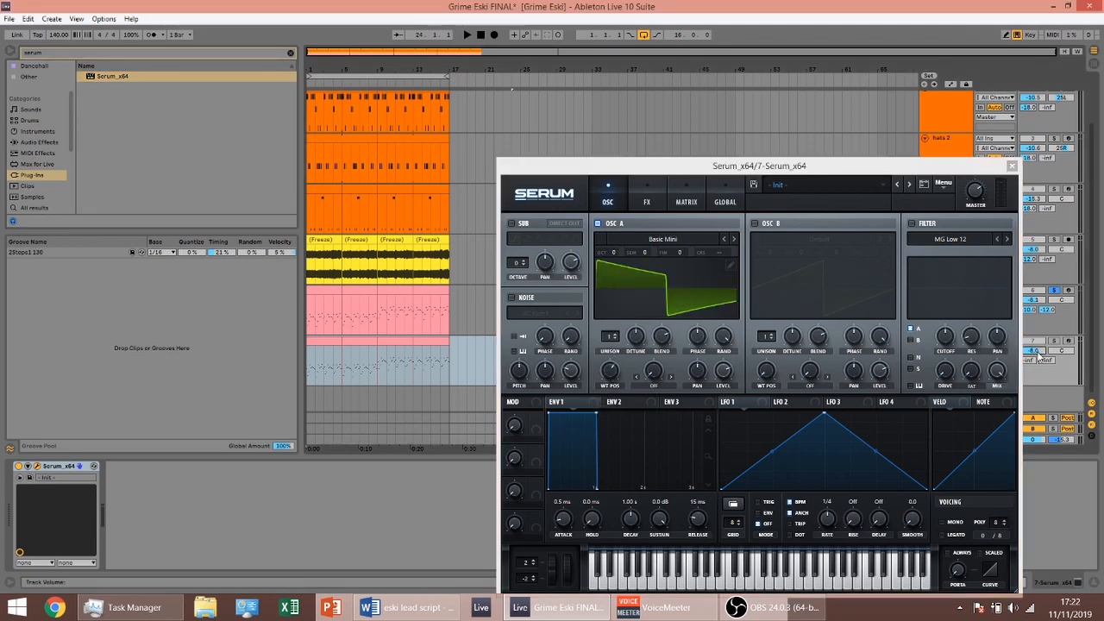
pyautogui.click(1054, 342)
# - Set Osc A's unison to 7 voices, audition the lead, and enable mono voicing
pyautogui.moveTo(613, 337); pyautogui.dragTo(625, 285)
pyautogui.press('space')
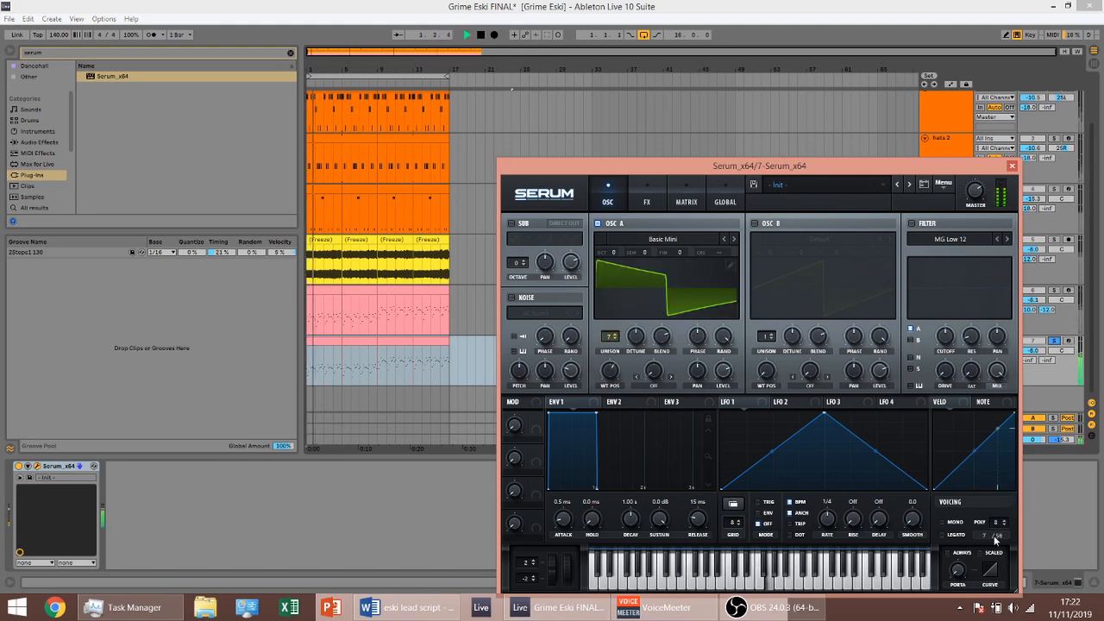
pyautogui.press('space')
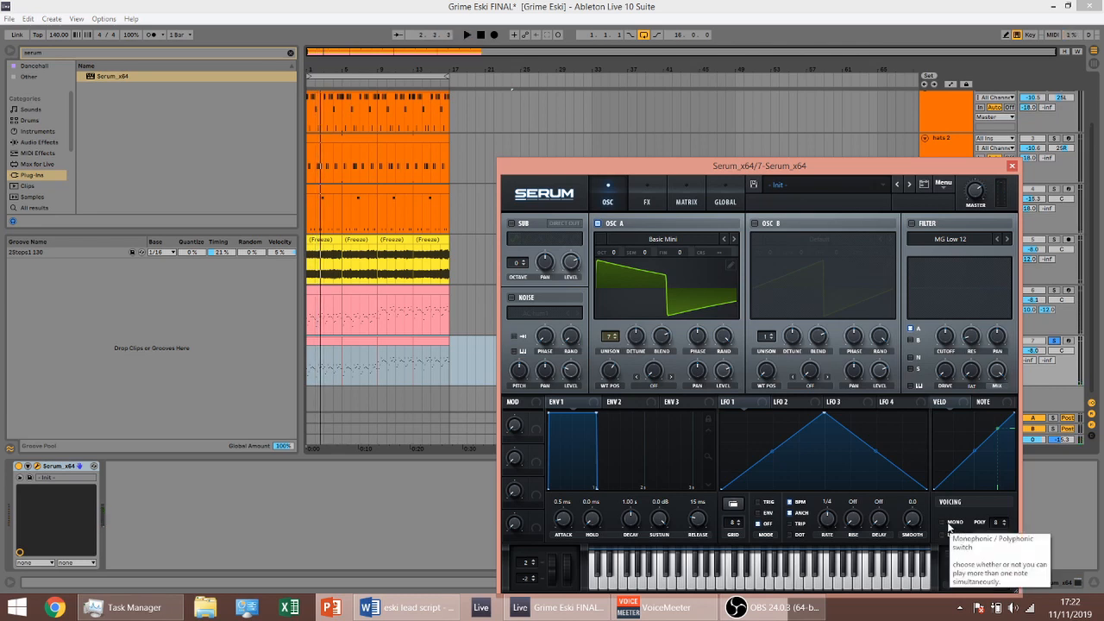
pyautogui.click(948, 526)
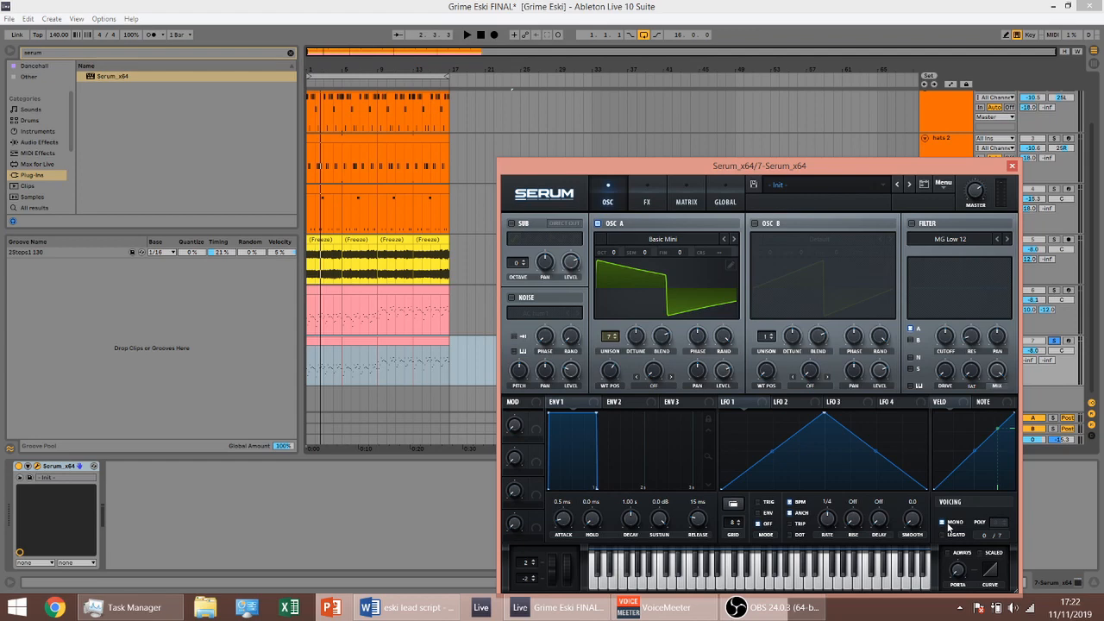
# - Lengthen all notes in the new track's first clip by an eighth note each so that they overlap
pyautogui.doubleClick(315, 333)
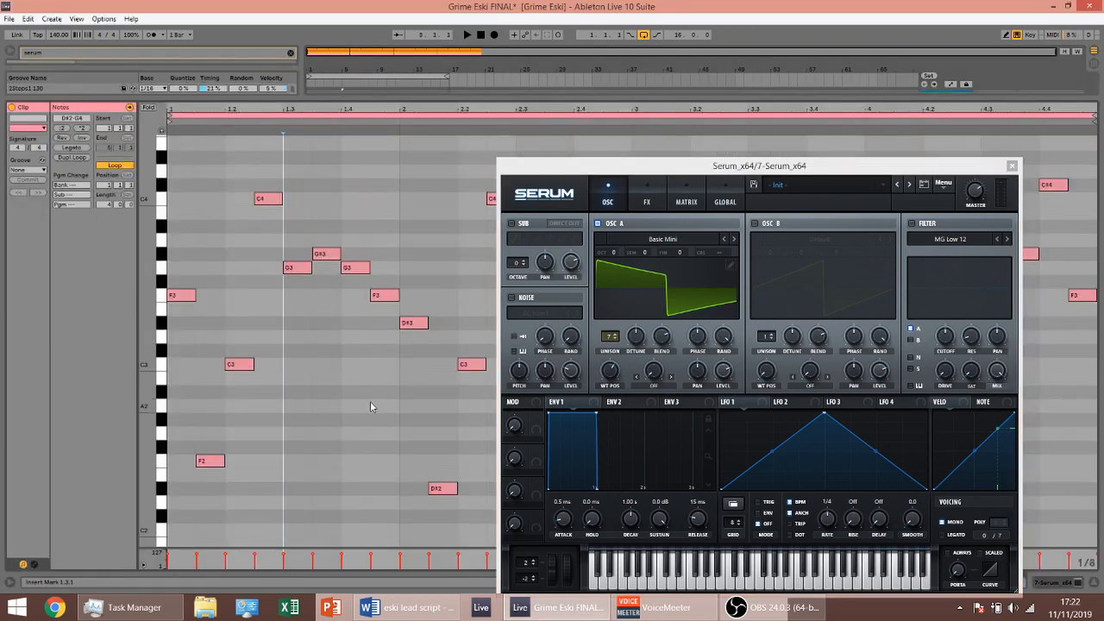
pyautogui.hotkey('ctrl', 'a')
pyautogui.moveTo(253, 363); pyautogui.dragTo(281, 363)
# - Play the overlapping notes with mono voicing off and on again to compare the two modes
pyautogui.click(948, 522)
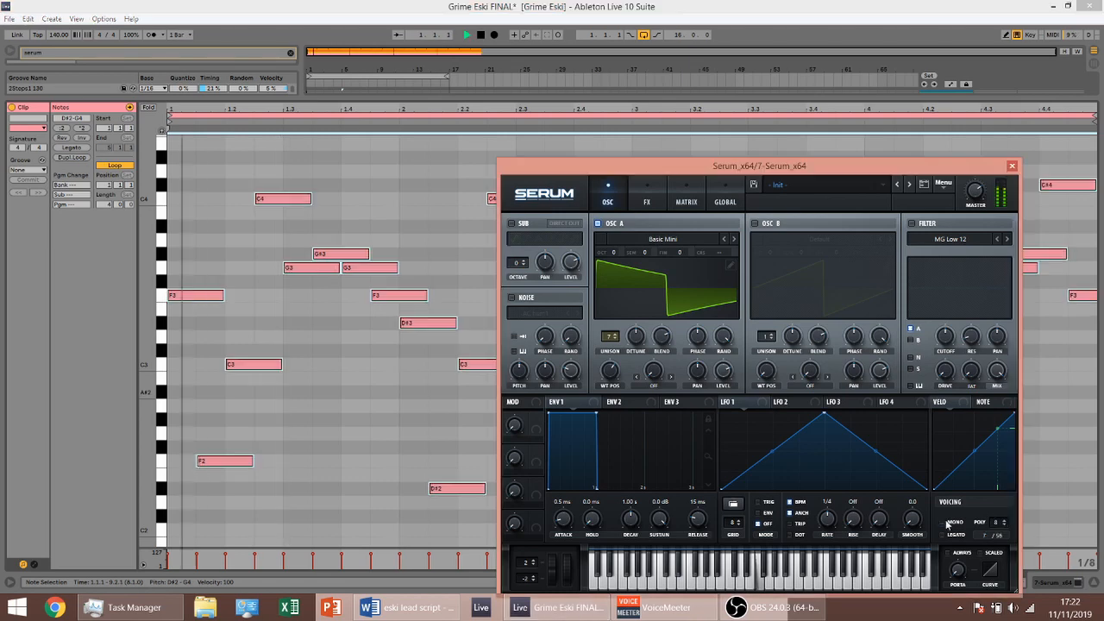
pyautogui.press('space')
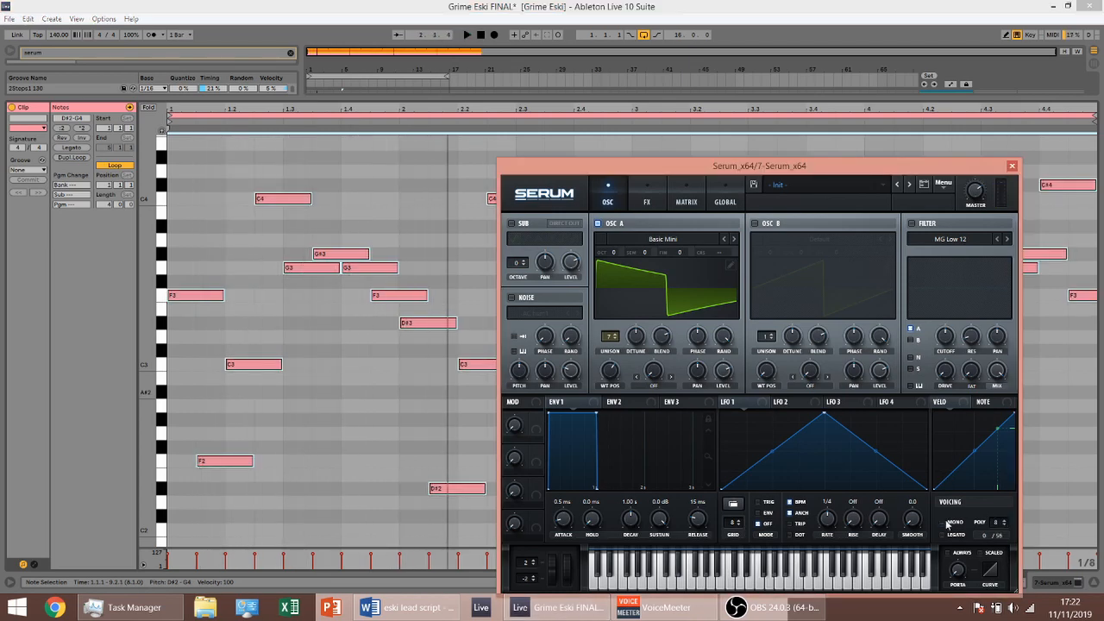
pyautogui.click(947, 523)
pyautogui.press('space')
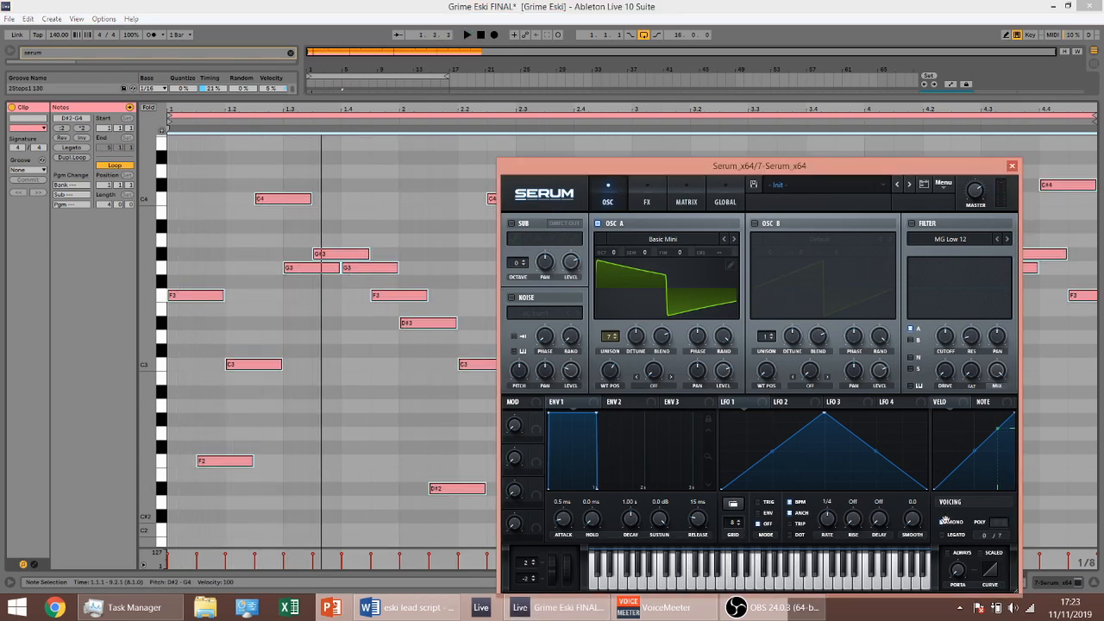
# - Set portamento to always active with a short glide time and audition it on the first clip's overlapping notes
pyautogui.hotkey('ctrl', 'alt', 'l')
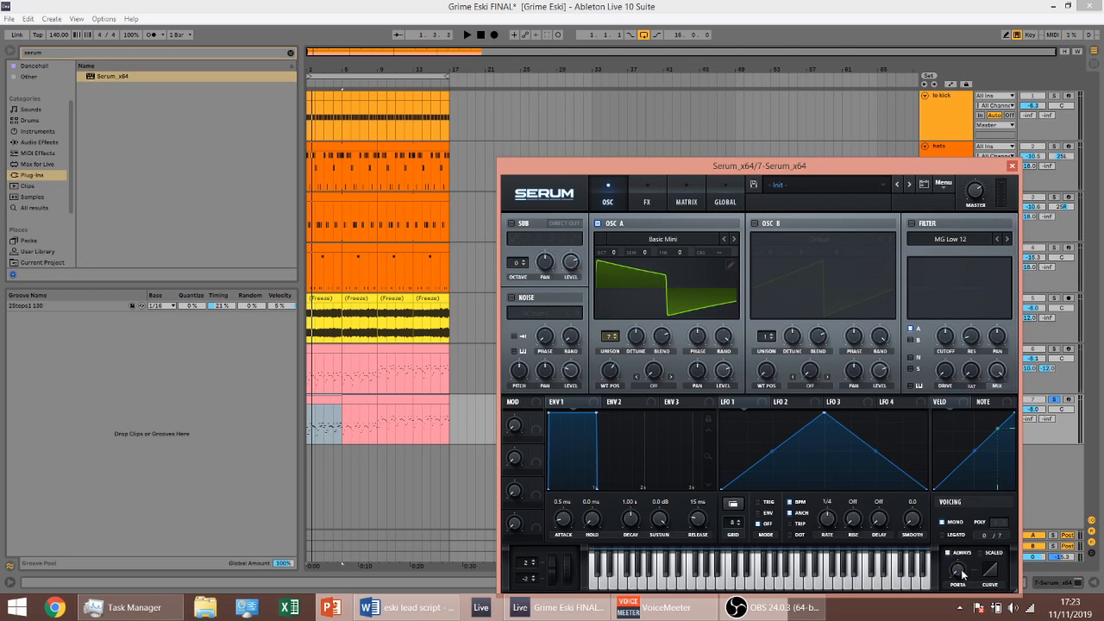
pyautogui.press('space')
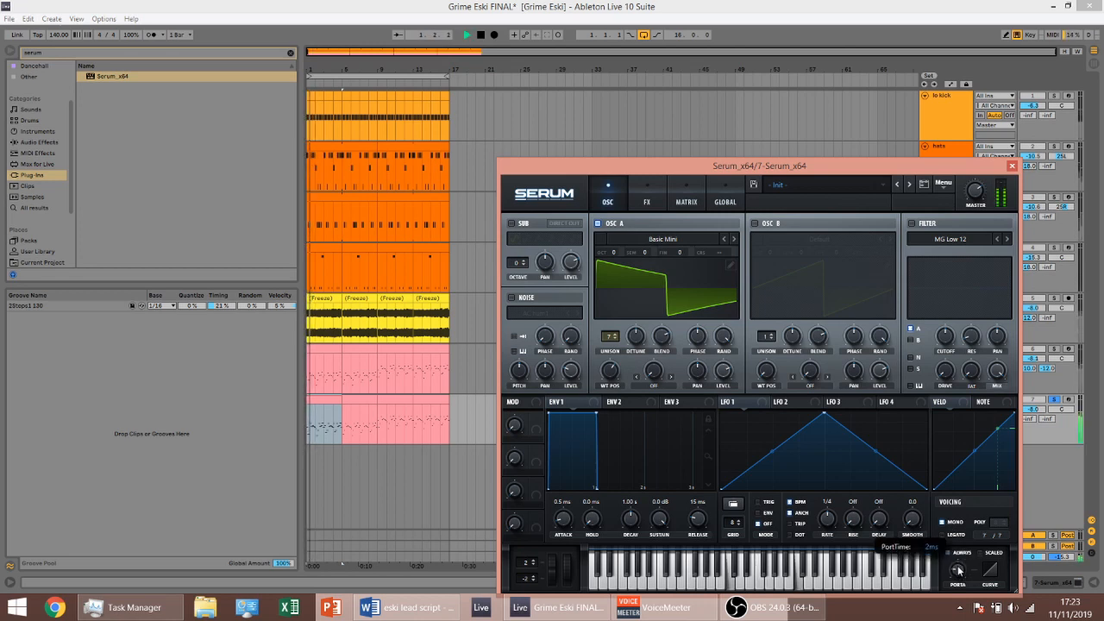
pyautogui.moveTo(957, 567); pyautogui.dragTo(953, 571)
pyautogui.press('space')
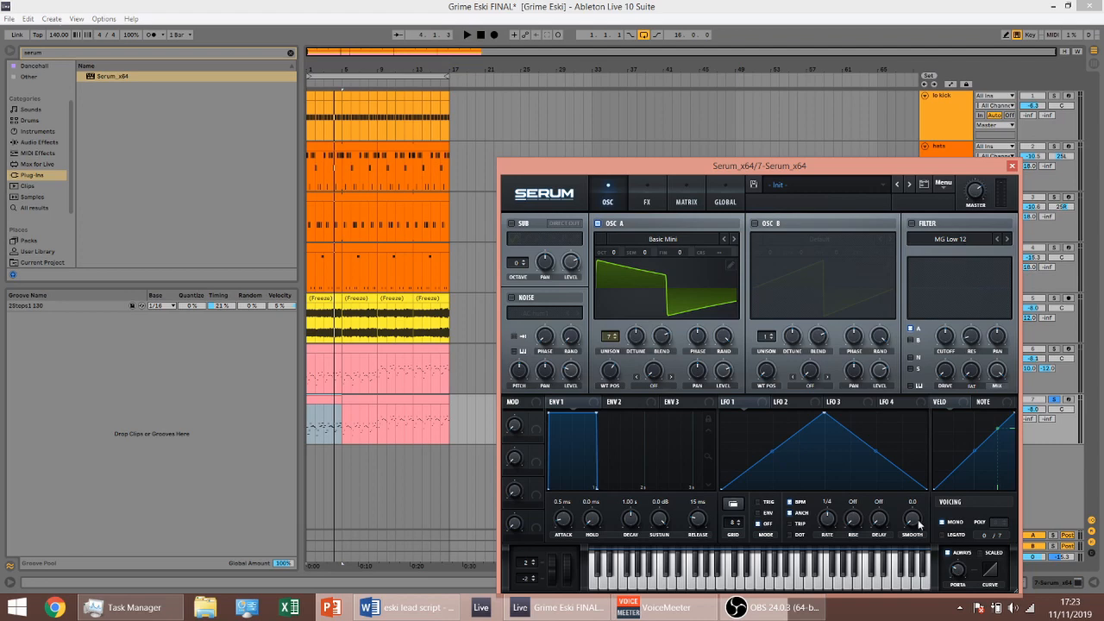
pyautogui.doubleClick(320, 398)
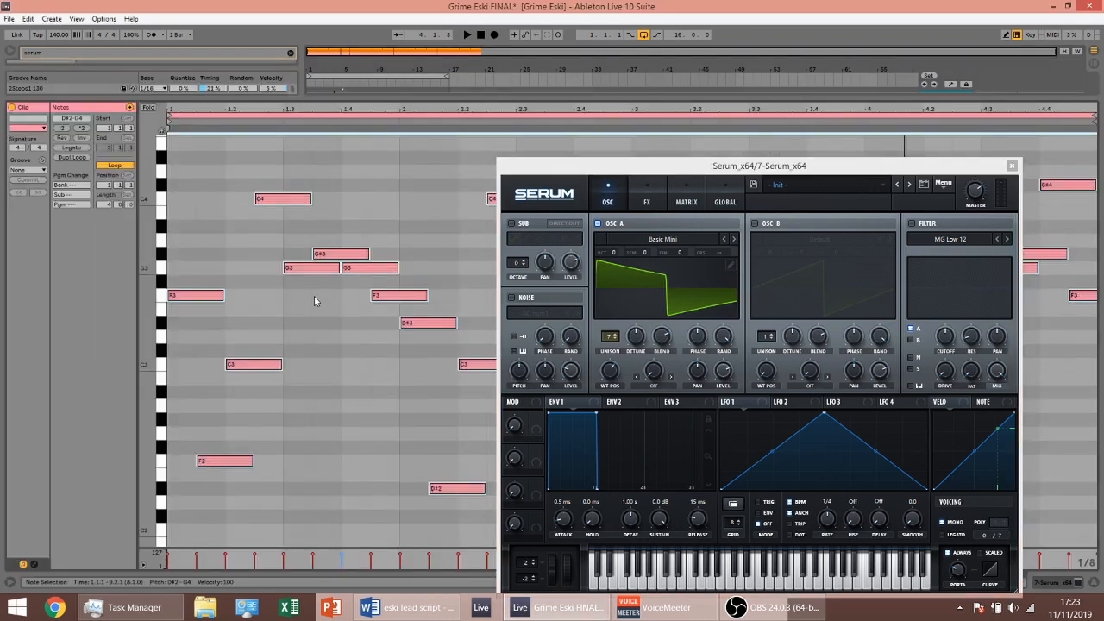
pyautogui.hotkey('ctrl', 'alt', 'l')
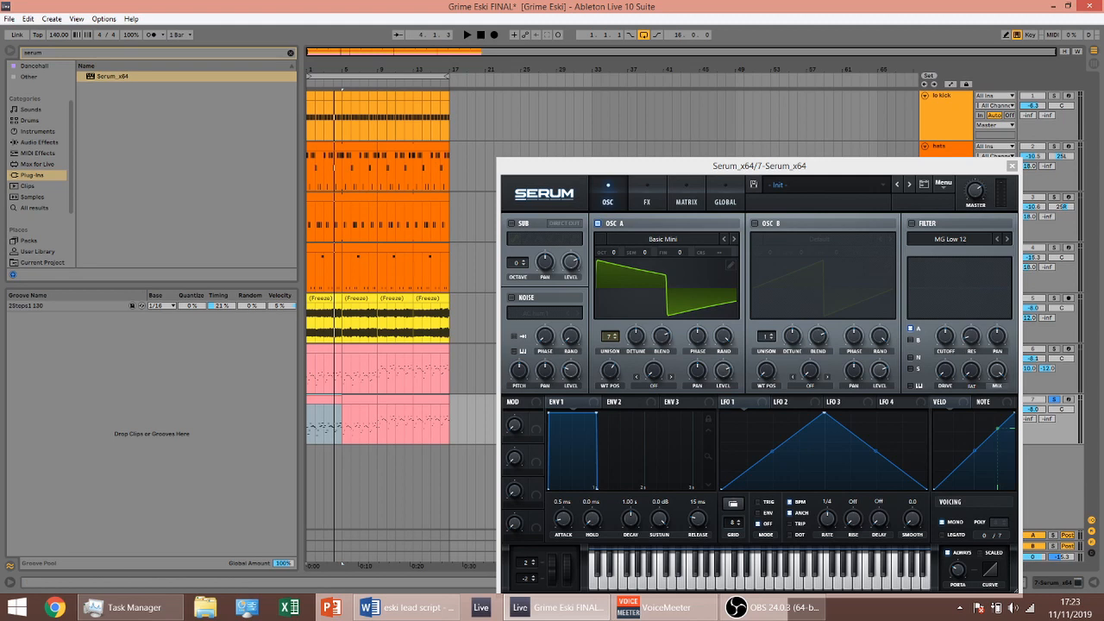
# - Soften the start of the sound by setting Env 1's attack to 161 ms, and audition it
pyautogui.click(565, 518)
pyautogui.moveTo(565, 518); pyautogui.dragTo(574, 493)
pyautogui.press('space')
pyautogui.press('space')
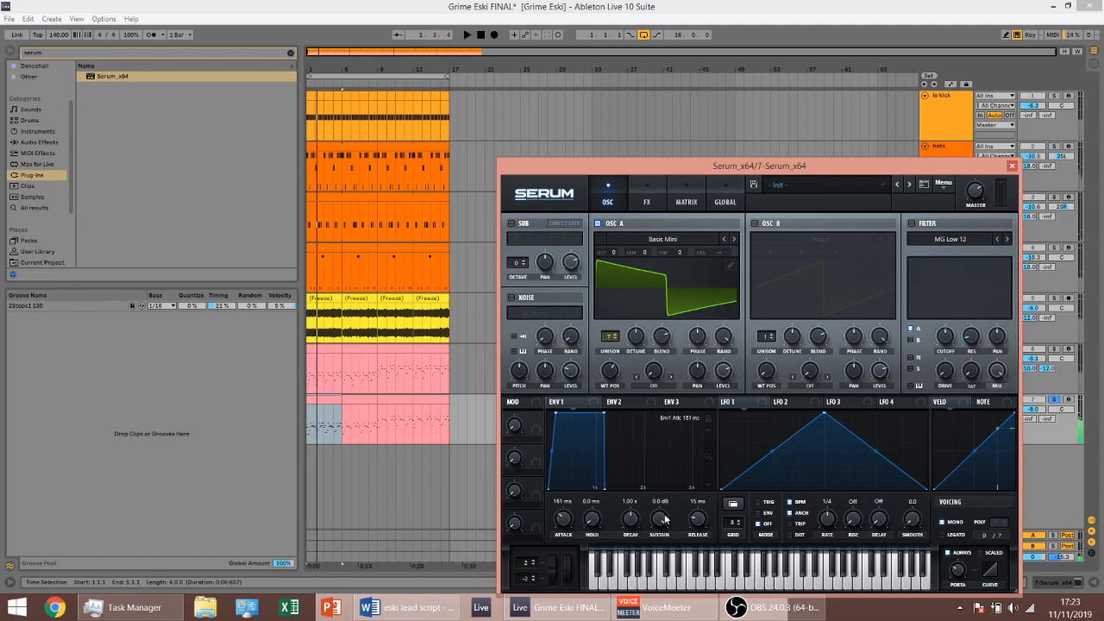
# - Bring Env 1's sustain down to -oo dB, set its decay to 2.51 s, and audition the result
pyautogui.moveTo(661, 519); pyautogui.dragTo(660, 578)
pyautogui.moveTo(661, 540); pyautogui.dragTo(639, 516)
pyautogui.press('space')
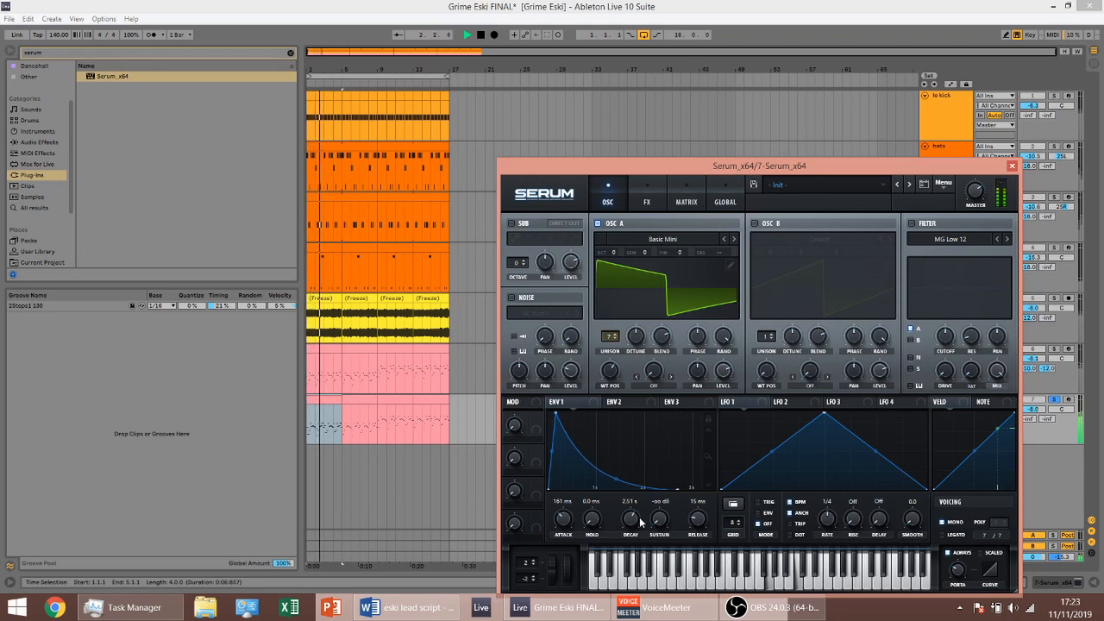
pyautogui.press('space')
pyautogui.click(352, 471)
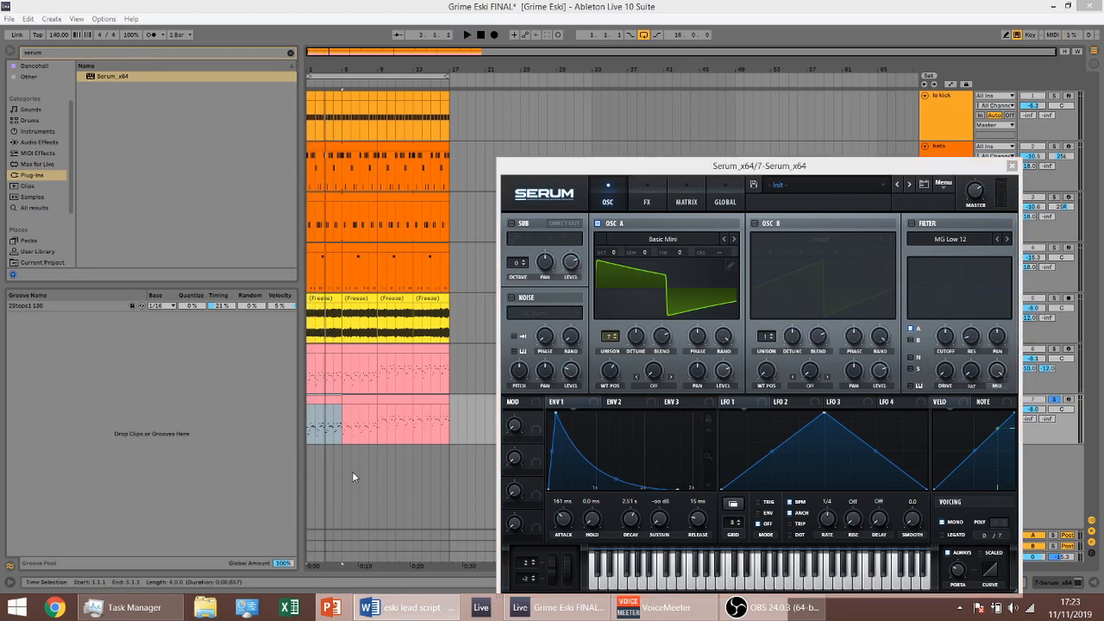
# - Enable the noise oscillator with the Analog BrightWhite sample at a level of 15%, and audition it
pyautogui.click(523, 307)
pyautogui.click(537, 312)
pyautogui.moveTo(556, 326)
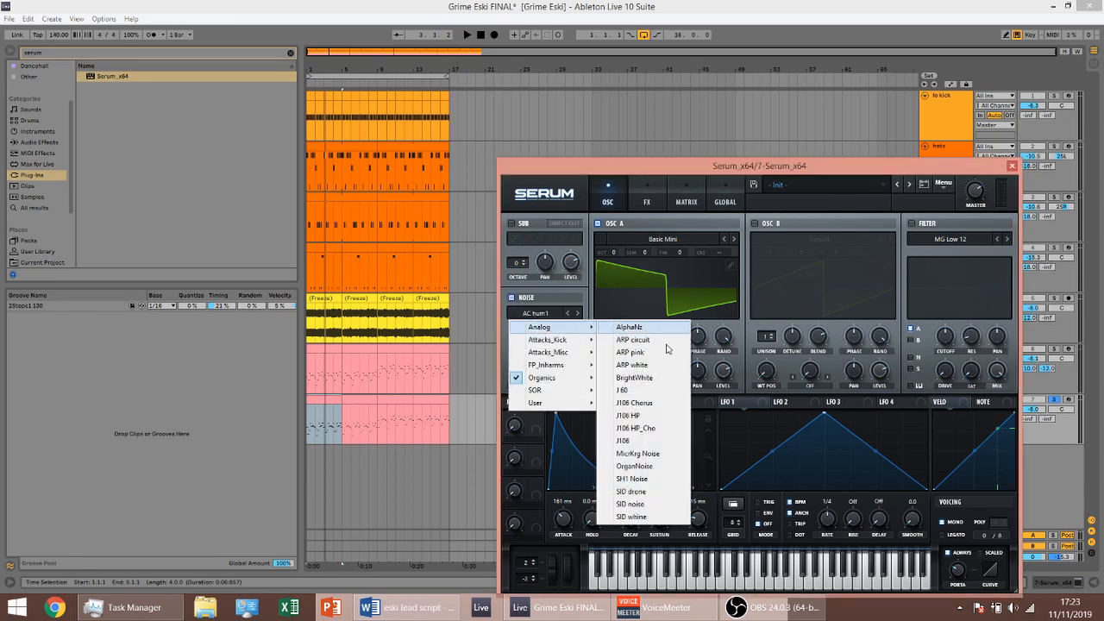
pyautogui.click(647, 378)
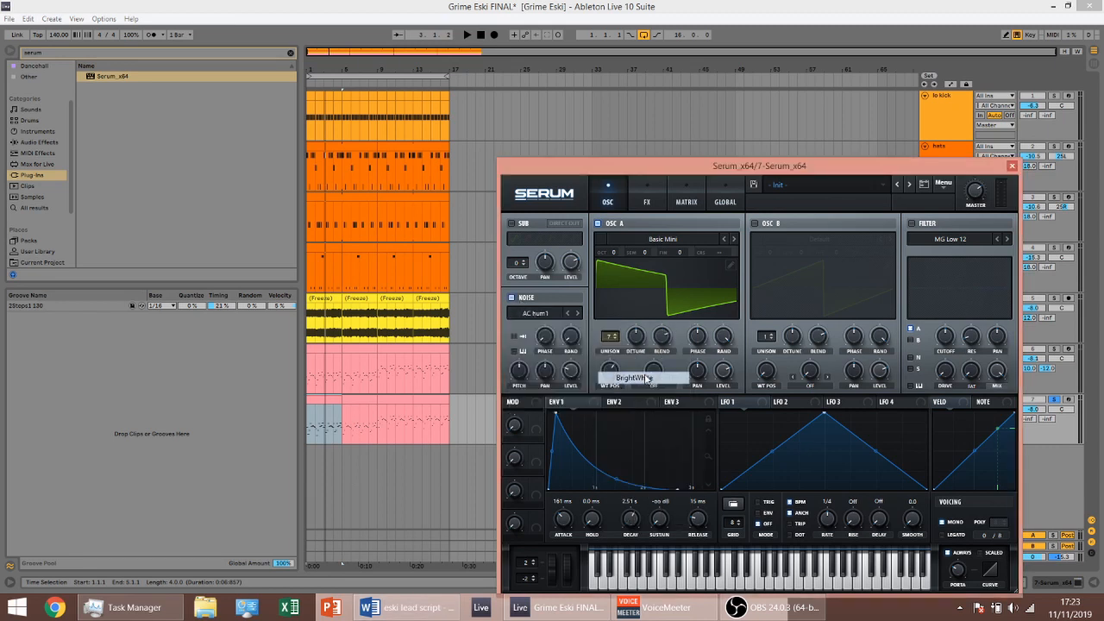
pyautogui.moveTo(571, 385); pyautogui.dragTo(575, 389)
pyautogui.press('space')
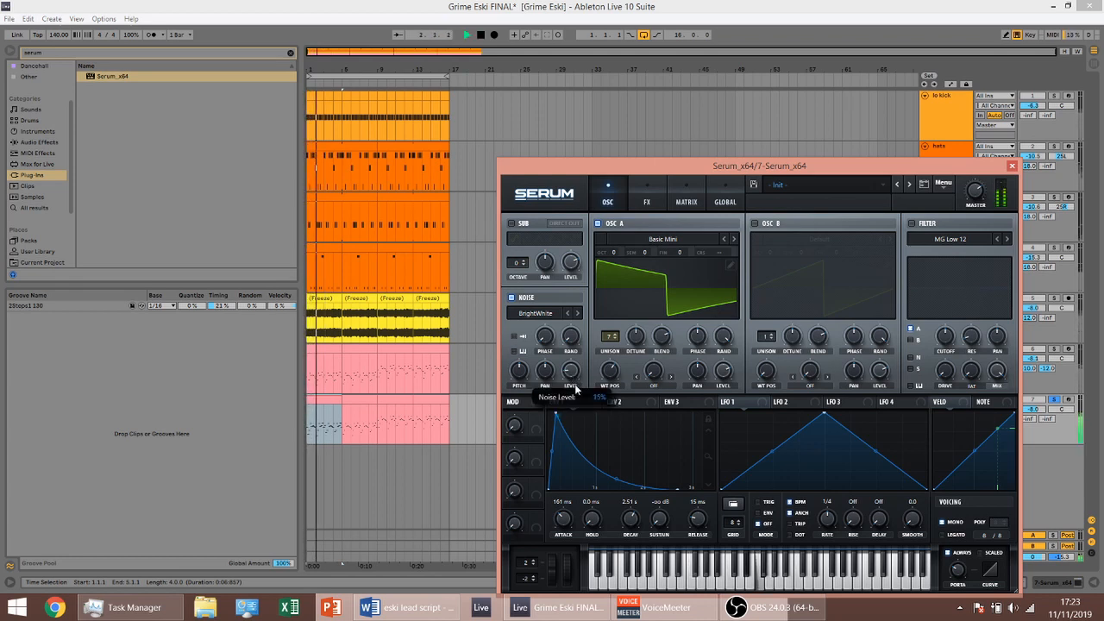
pyautogui.press('space')
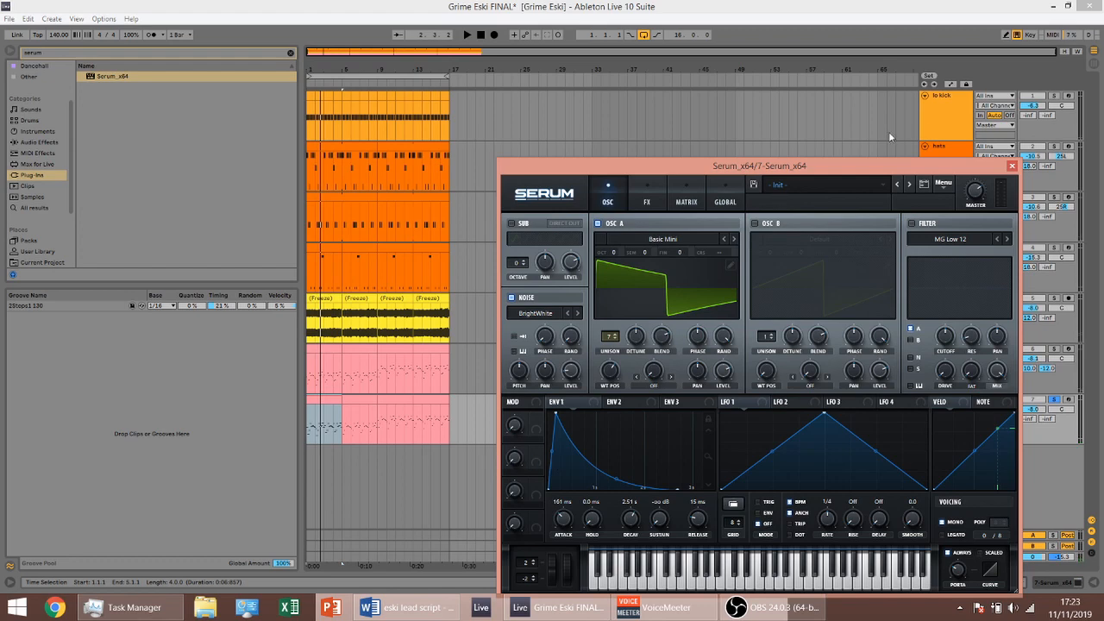
# - Close the Serum window and rename its track to "eski lead"
pyautogui.click(1012, 165)
pyautogui.doubleClick(944, 413)
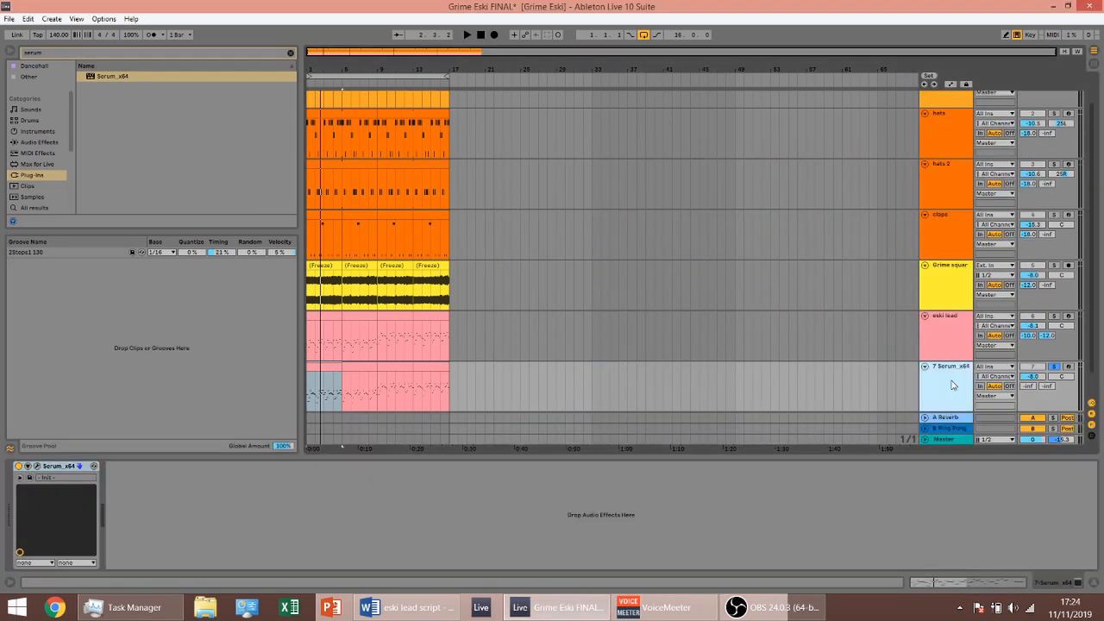
pyautogui.hotkey('ctrl', 'r')
pyautogui.write('eski lead')
pyautogui.press('Return')
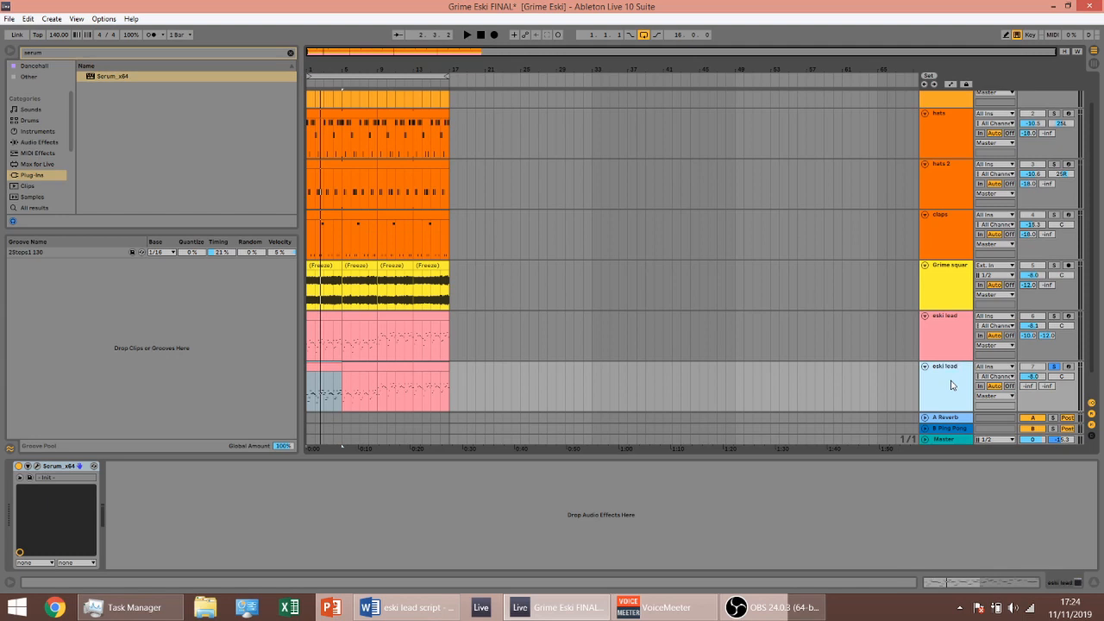
# - Search the browser for "sat" and add a Saturator after Serum on the new eski lead track
pyautogui.hotkey('ctrl', 'f')
pyautogui.write('sat')
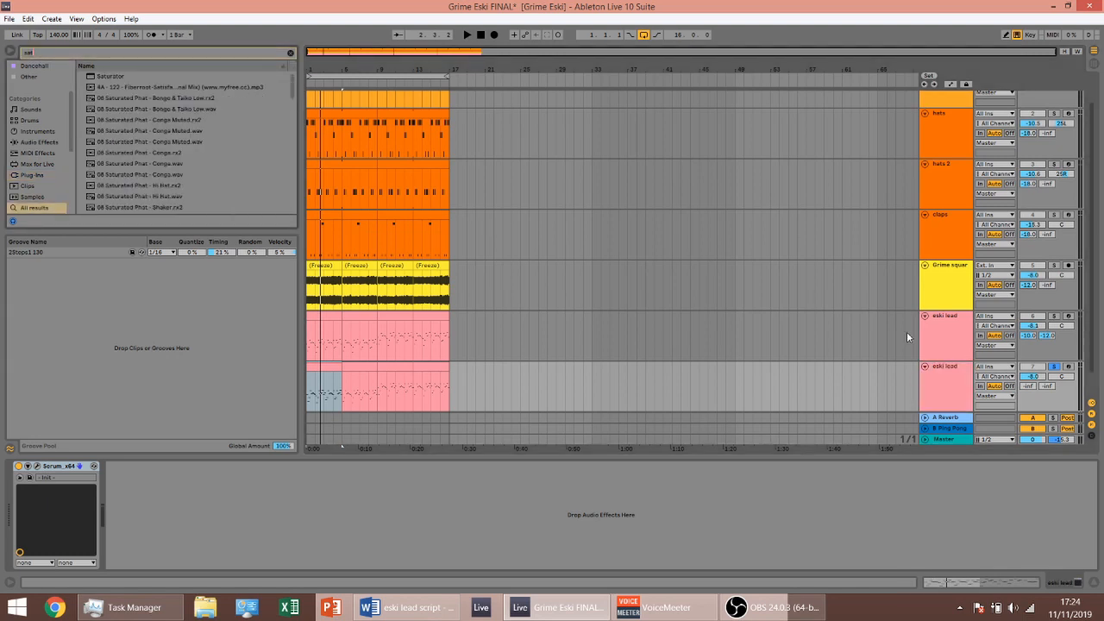
pyautogui.moveTo(114, 77)
pyautogui.mouseDown()
pyautogui.moveTo(338, 554)
pyautogui.moveTo(328, 539)
pyautogui.mouseUp()
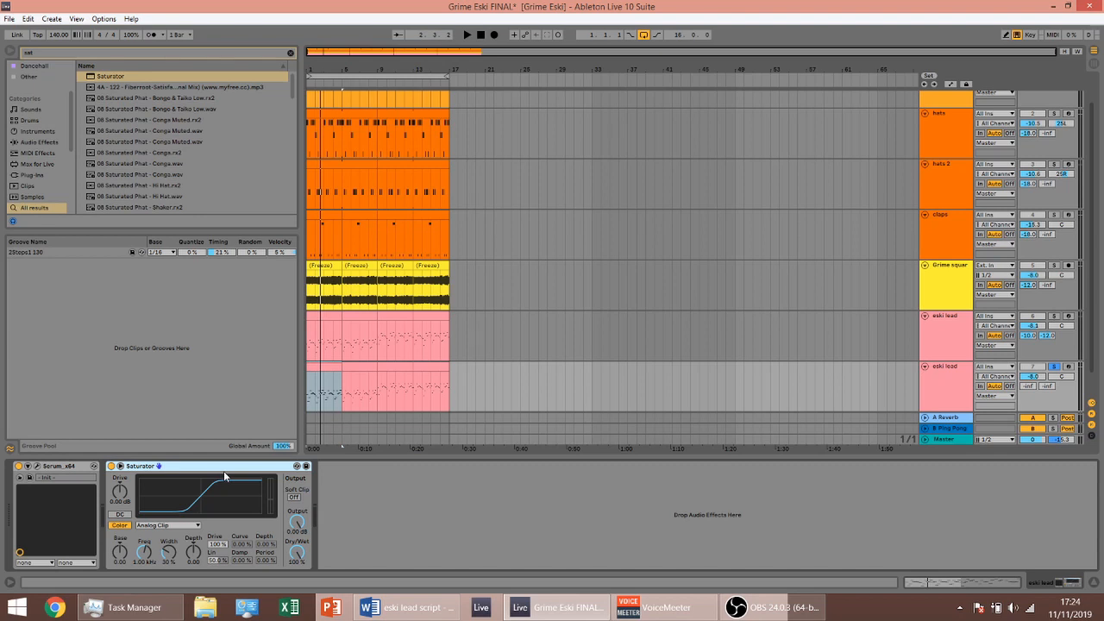
# - Group the Saturator into an Audio Effect Rack, show its chain list, and add a second chain named "clean"
pyautogui.hotkey('ctrl', 'g')
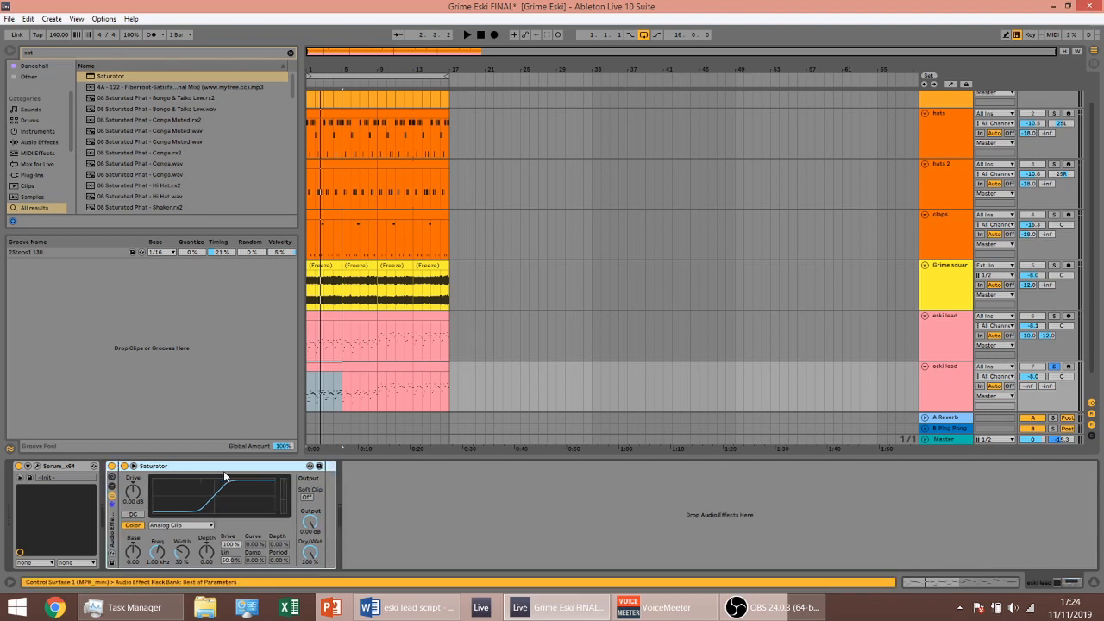
pyautogui.click(111, 489)
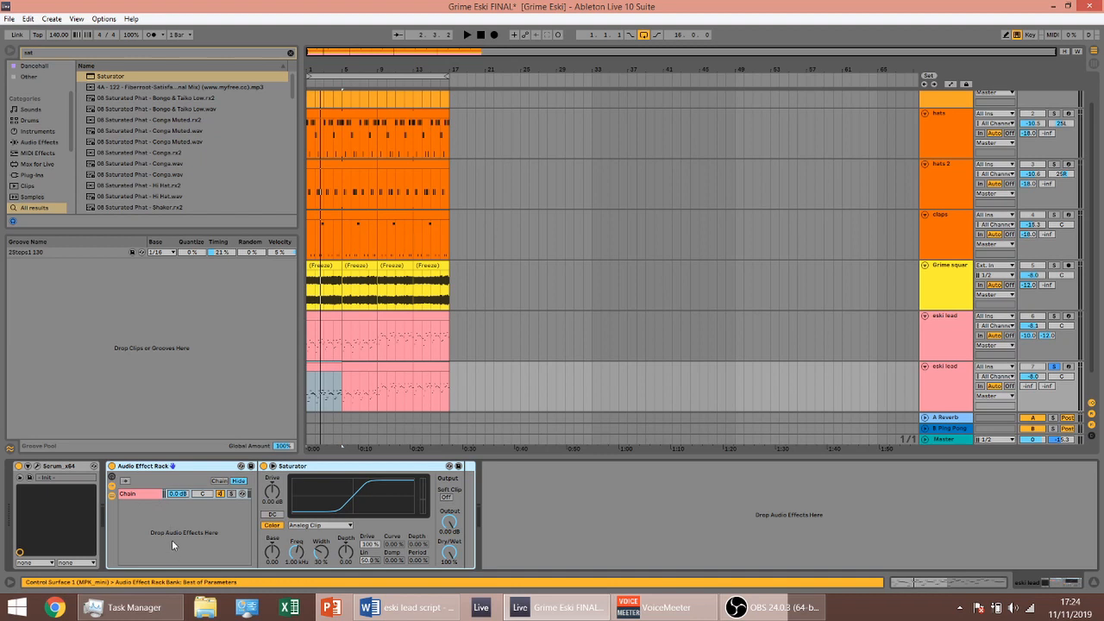
pyautogui.press('Delete')
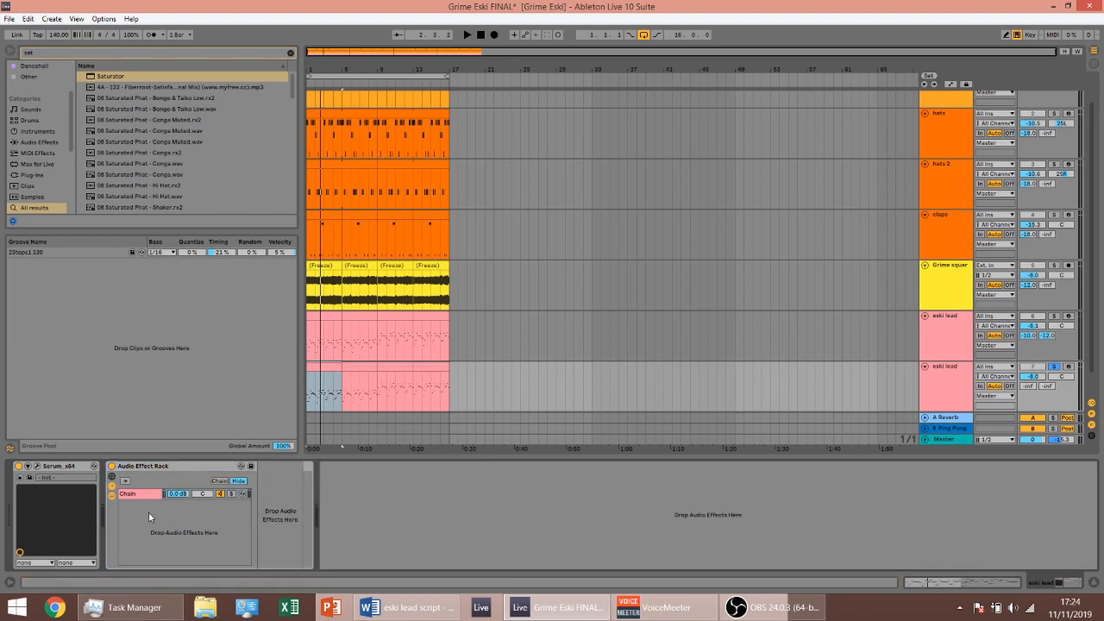
pyautogui.hotkey('ctrl', 't')
pyautogui.hotkey('ctrl', 'r')
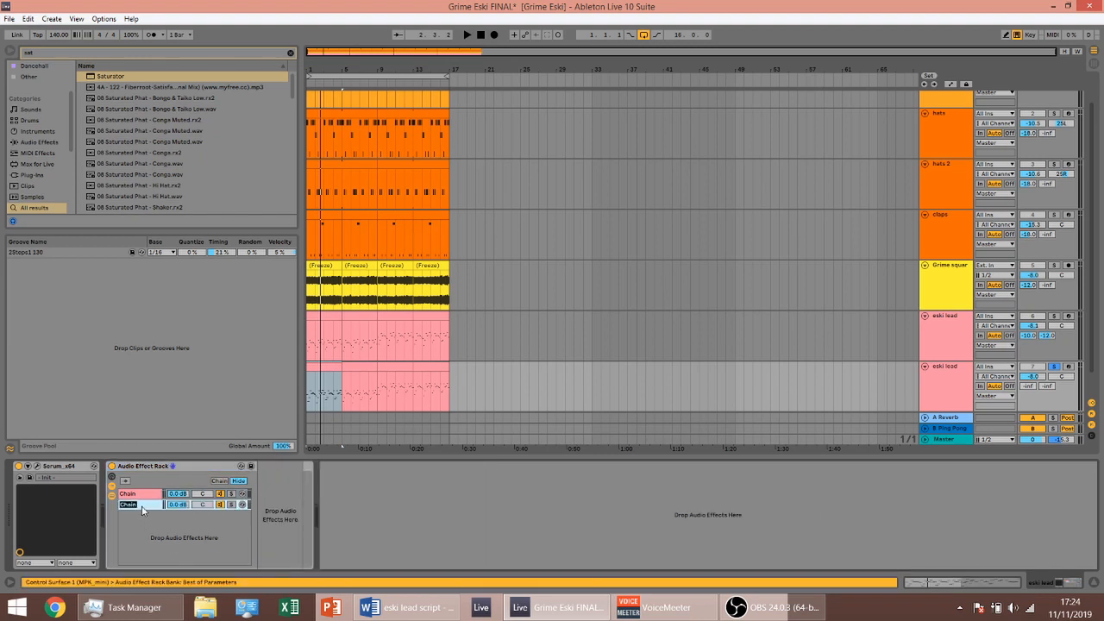
pyautogui.write('clean')
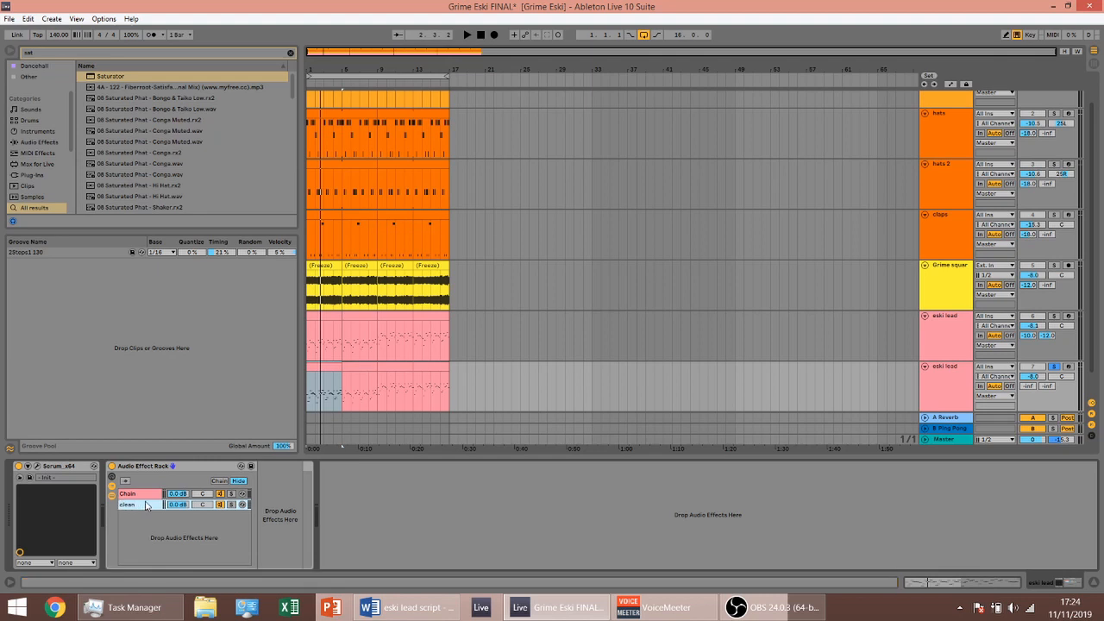
# - Rename the rack chain containing the Saturator to "saturated"
pyautogui.click(146, 499)
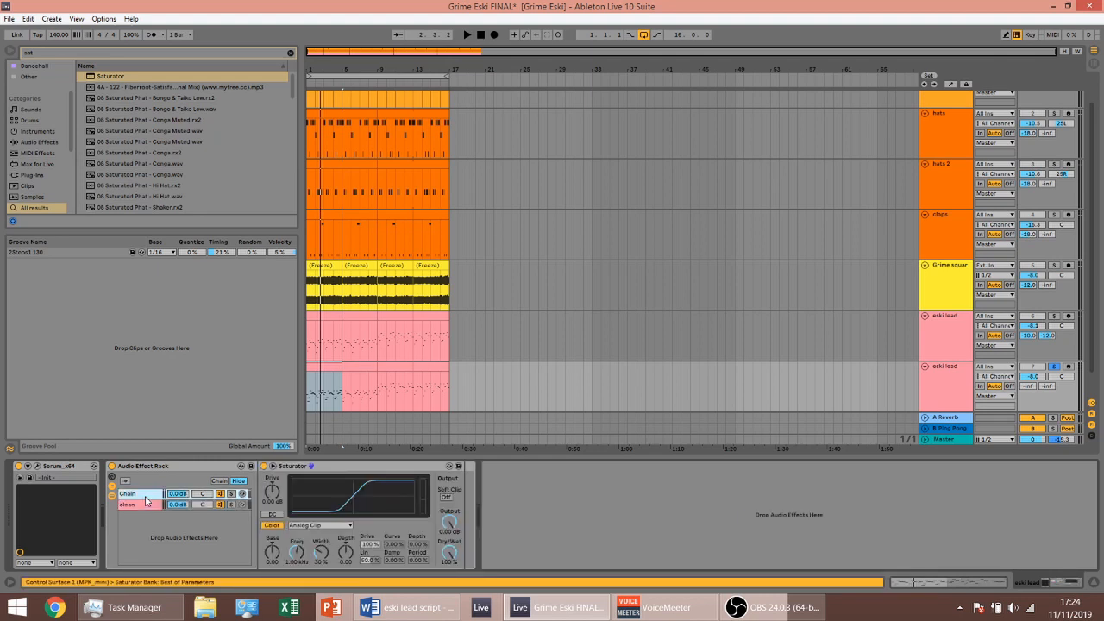
pyautogui.hotkey('ctrl', 'r')
pyautogui.write('c')
pyautogui.write('aturator')
pyautogui.press('Return')
# - Search the browser for "ut", add a Utility after the rack, and group the rack and Utility into an outer Audio Effect Rack
pyautogui.hotkey('ctrl', 'f')
pyautogui.write('ut')
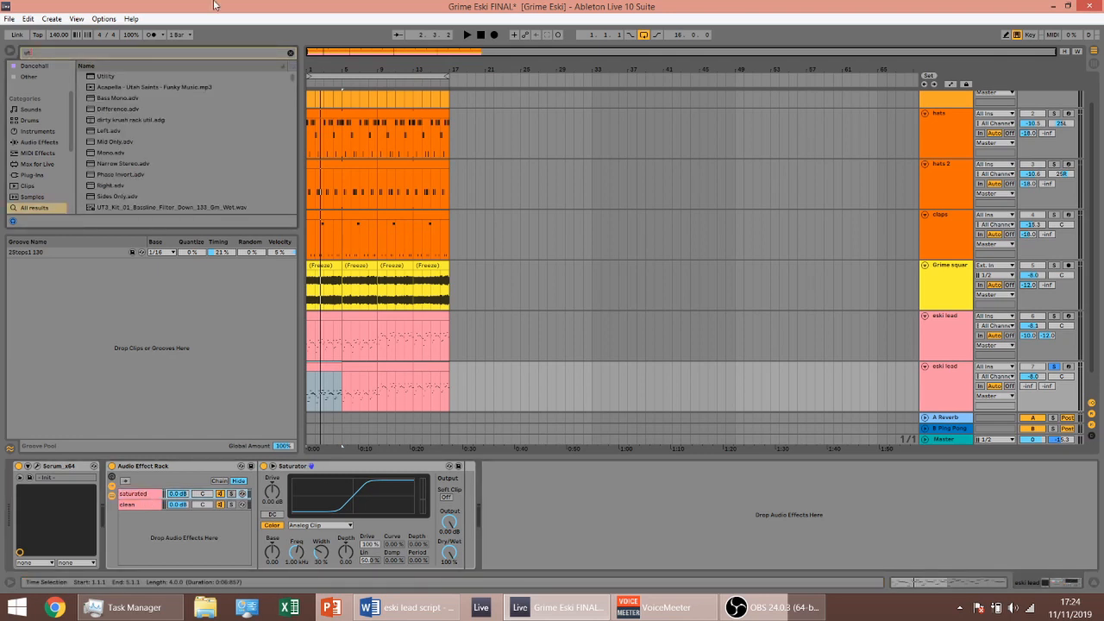
pyautogui.doubleClick(111, 78)
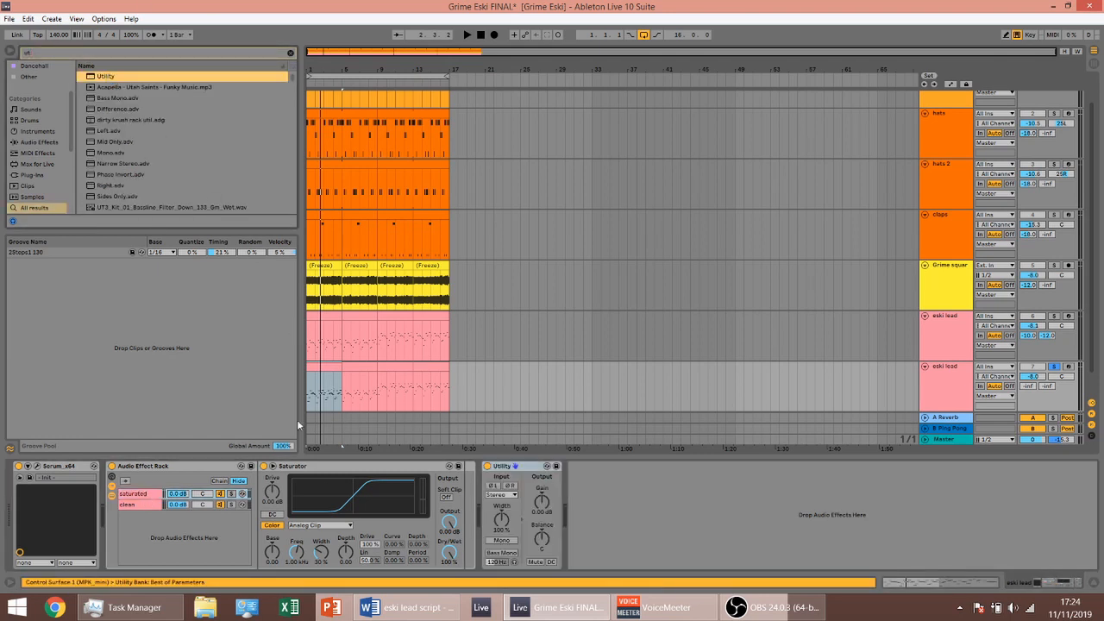
pyautogui.click(204, 468)
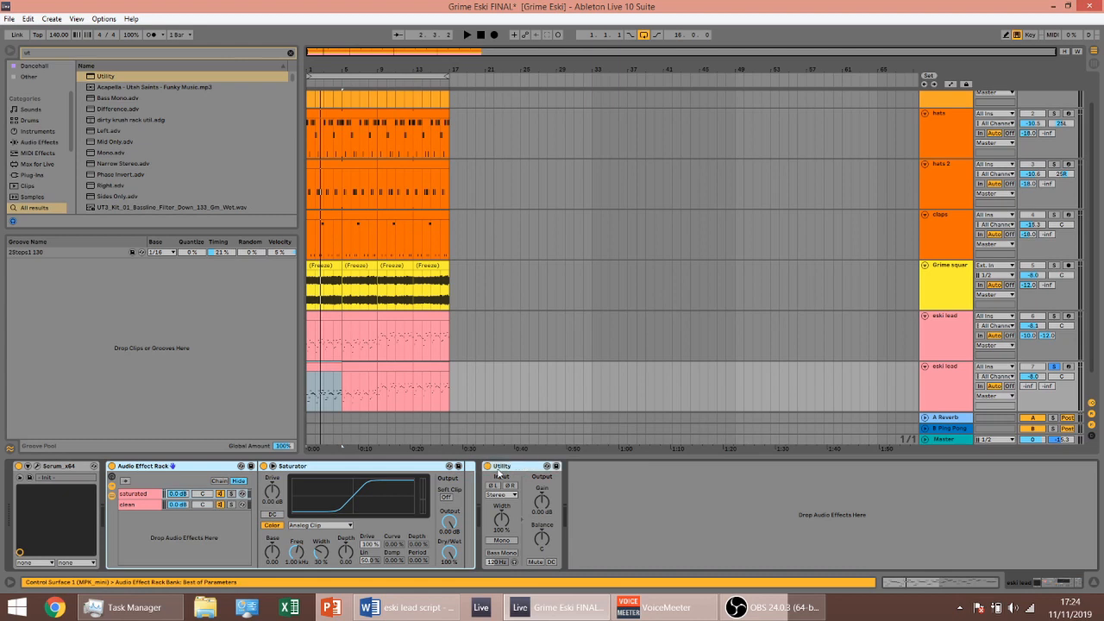
pyautogui.hotkey('ctrl', 'g')
pyautogui.click(653, 519)
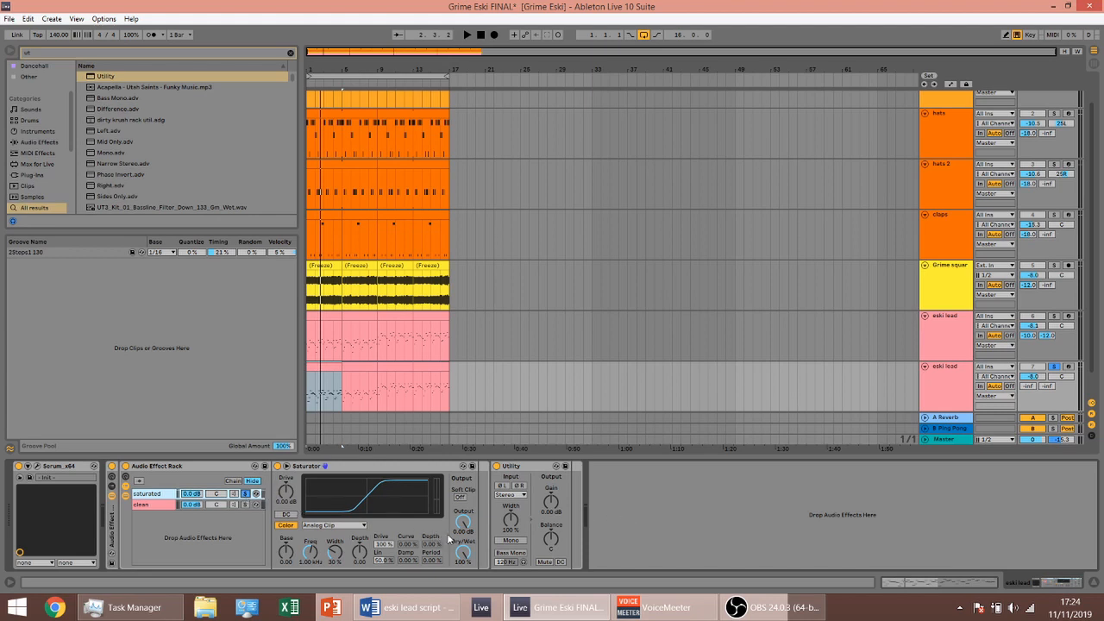
# - With the saturated chain soloed, set the Saturator's drive to 36 dB and output to -23.7 dB while auditioning
pyautogui.press('space')
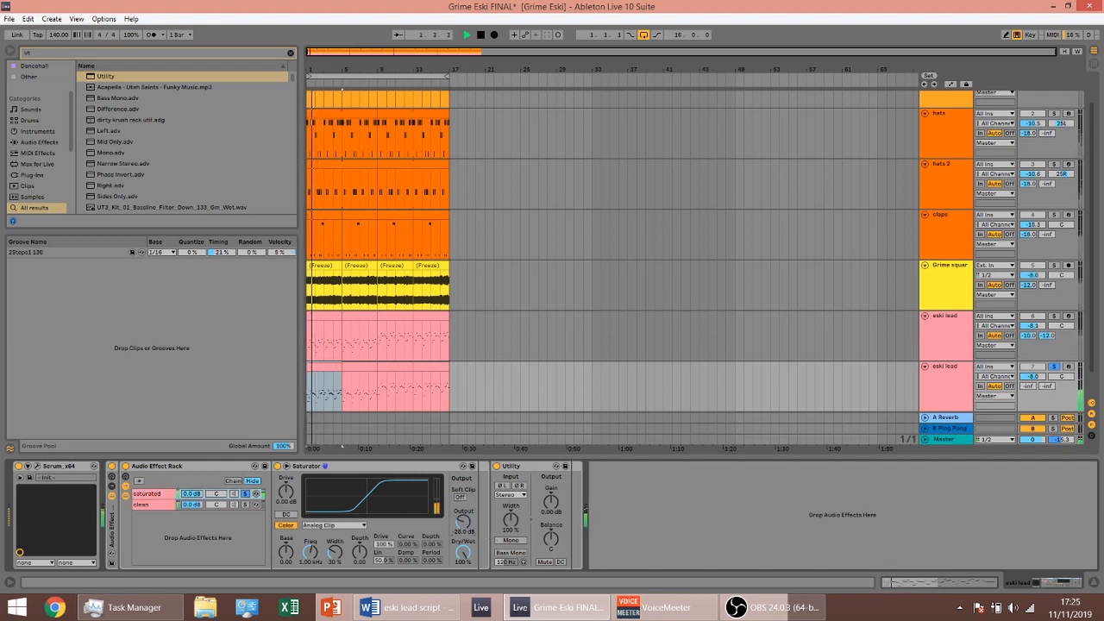
pyautogui.press('space')
pyautogui.moveTo(287, 494); pyautogui.dragTo(286, 414)
pyautogui.press('space')
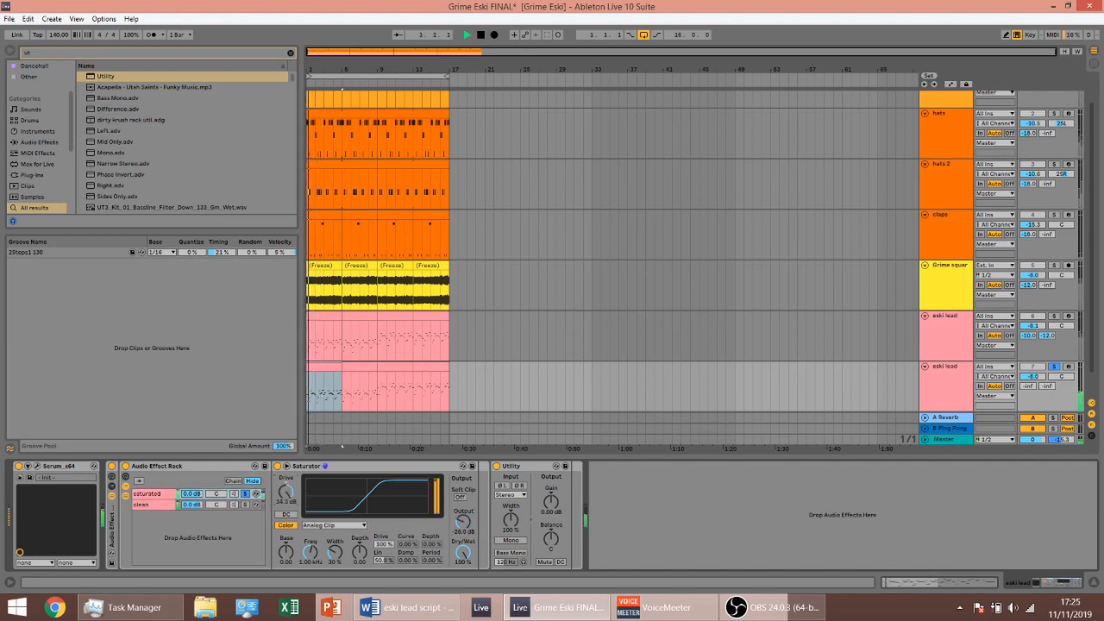
pyautogui.moveTo(460, 522); pyautogui.dragTo(461, 509)
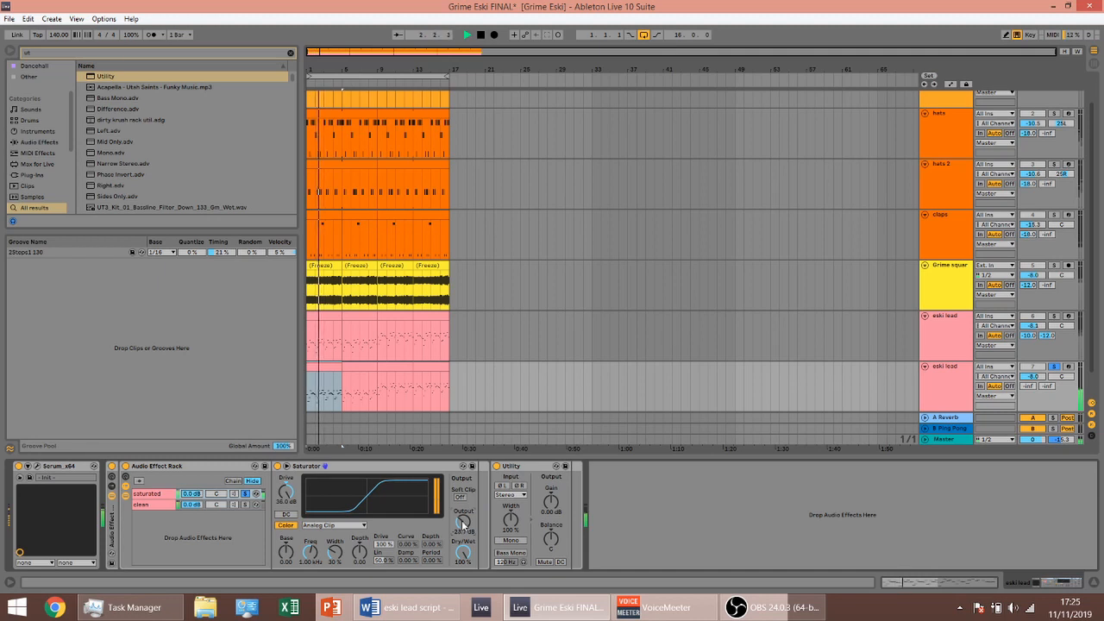
pyautogui.press('space')
# - Insert an EQ Eight after the Saturator in the saturated chain and enable its band 8 high cut
pyautogui.hotkey('ctrl', 'f')
pyautogui.write('eq')
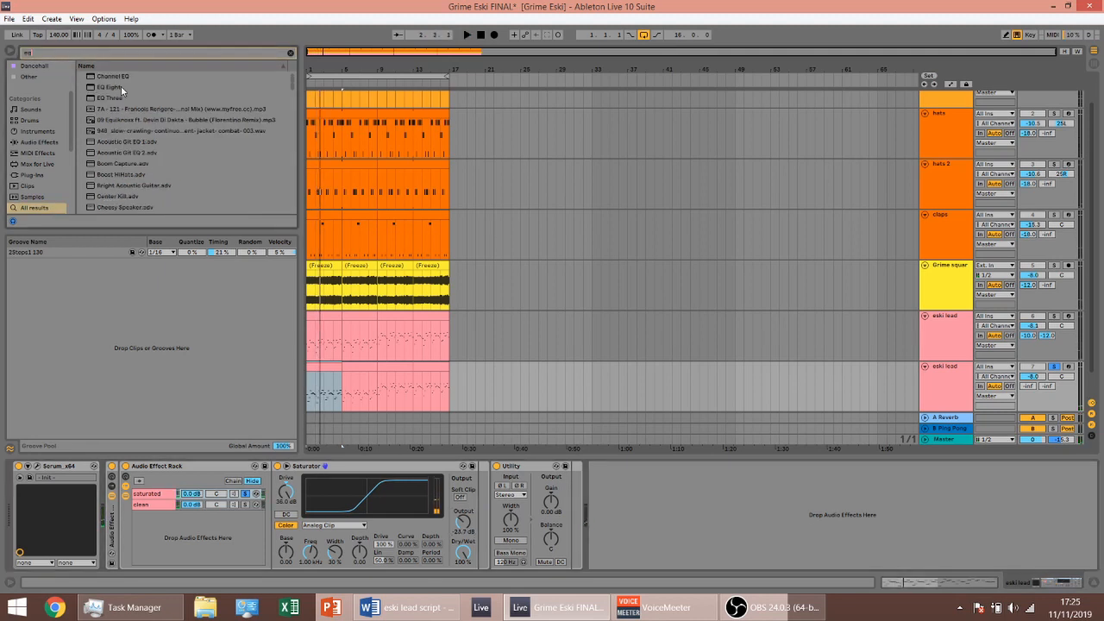
pyautogui.press('Down')
pyautogui.moveTo(472, 317)
pyautogui.mouseDown()
pyautogui.moveTo(511, 508)
pyautogui.moveTo(479, 494)
pyautogui.moveTo(533, 504)
pyautogui.mouseUp()
pyautogui.click(707, 562)
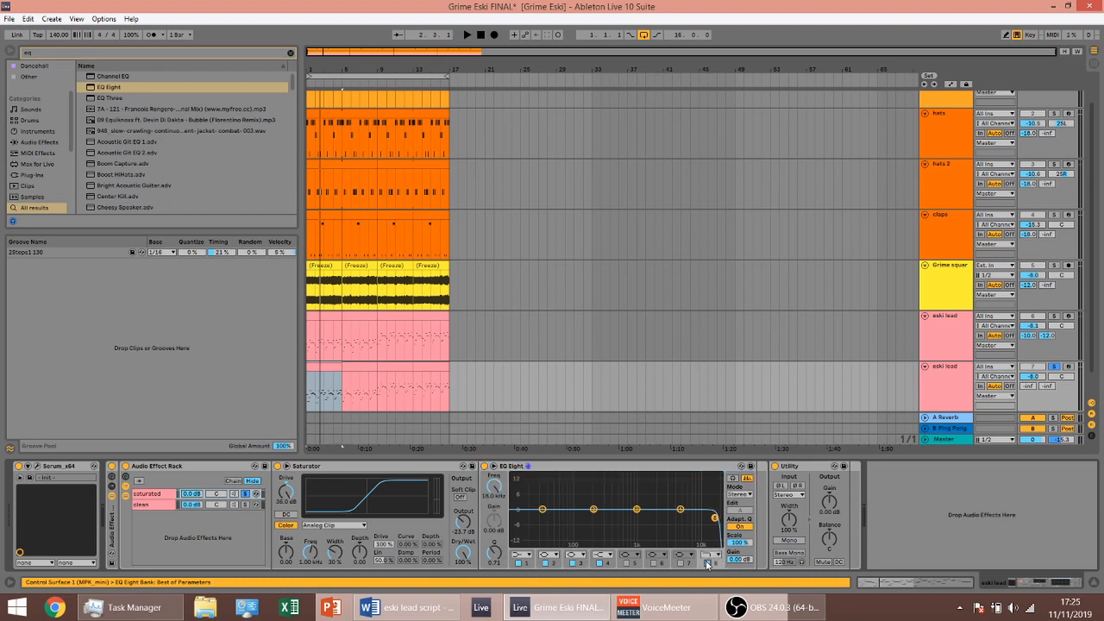
# - Lower the high cut to 9.94 kHz, turn off the Saturator's Color, set its output to -22.9 dB, and unsolo the saturated chain
pyautogui.press('space')
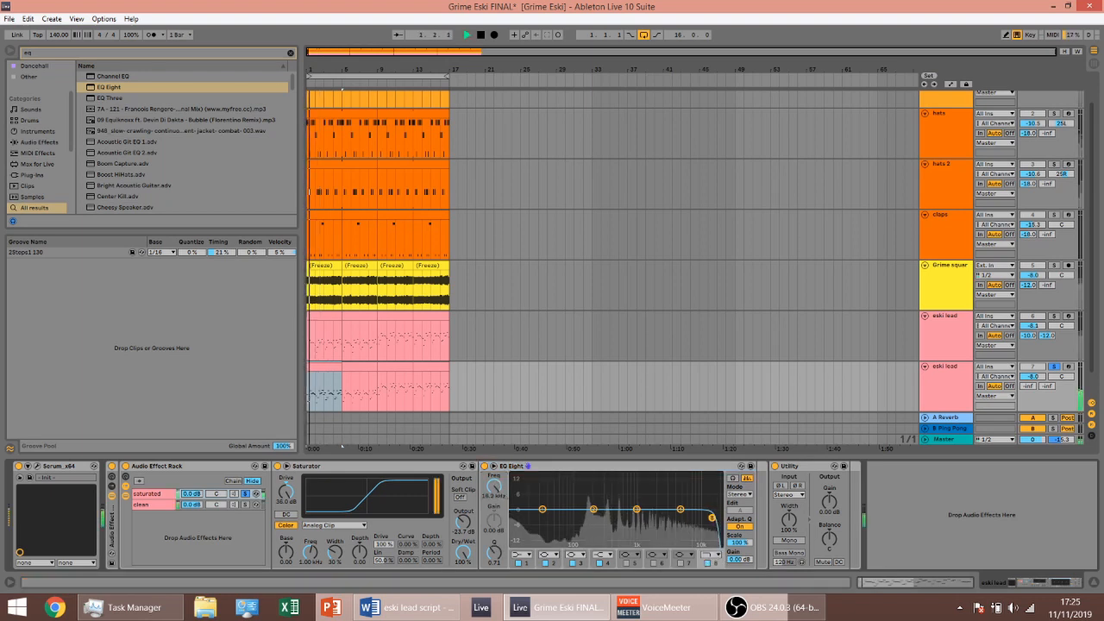
pyautogui.moveTo(496, 491); pyautogui.dragTo(496, 508)
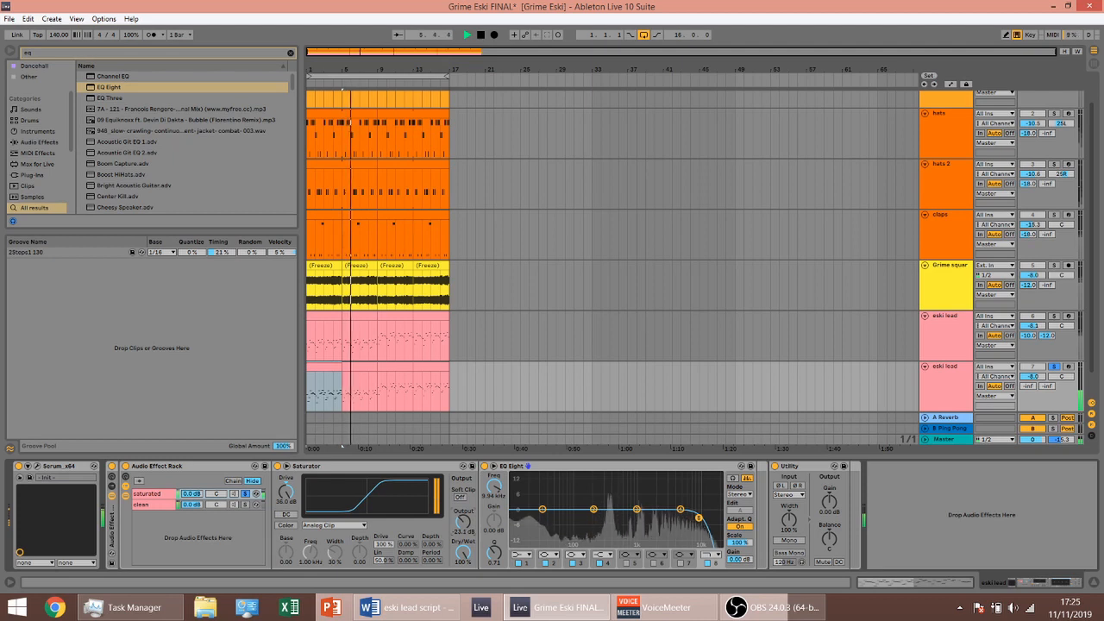
pyautogui.moveTo(463, 521); pyautogui.dragTo(463, 517)
pyautogui.press('space')
pyautogui.click(246, 494)
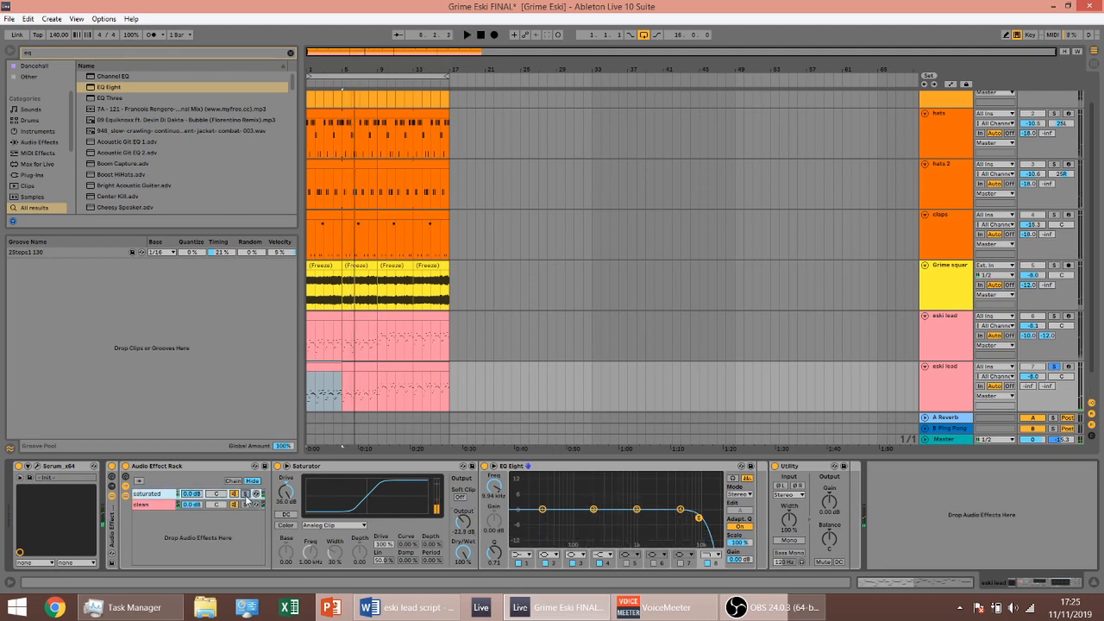
# - Set the Utility's gain to -2.22 dB, comparing playback with the outer rack bypassed and enabled
pyautogui.press('space')
pyautogui.moveTo(829, 501); pyautogui.dragTo(829, 510)
pyautogui.click(111, 466)
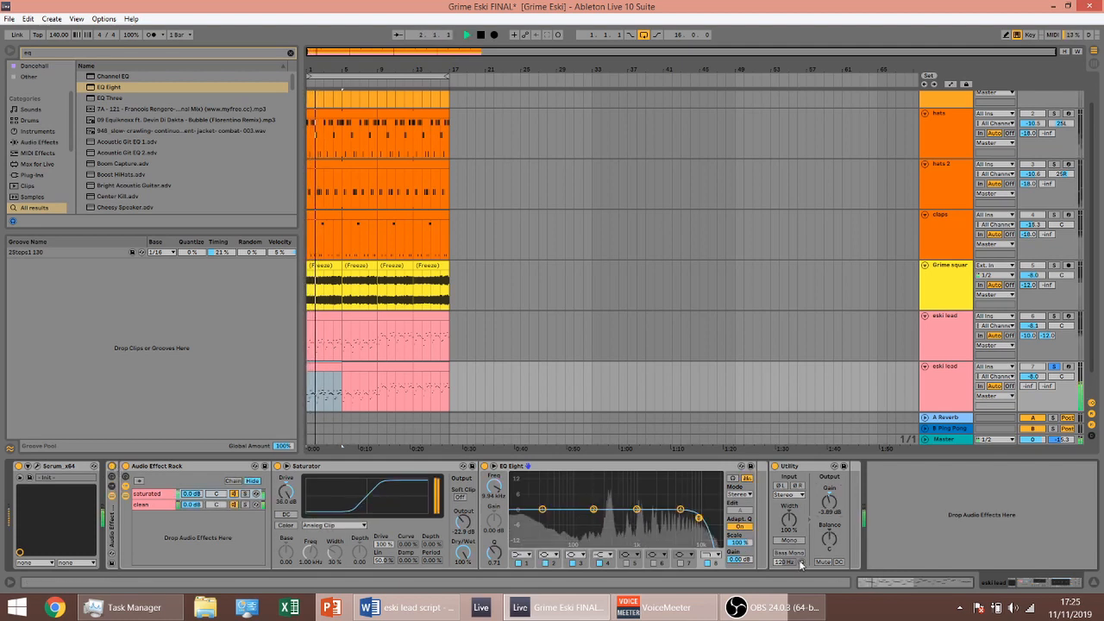
pyautogui.moveTo(832, 513); pyautogui.dragTo(832, 510)
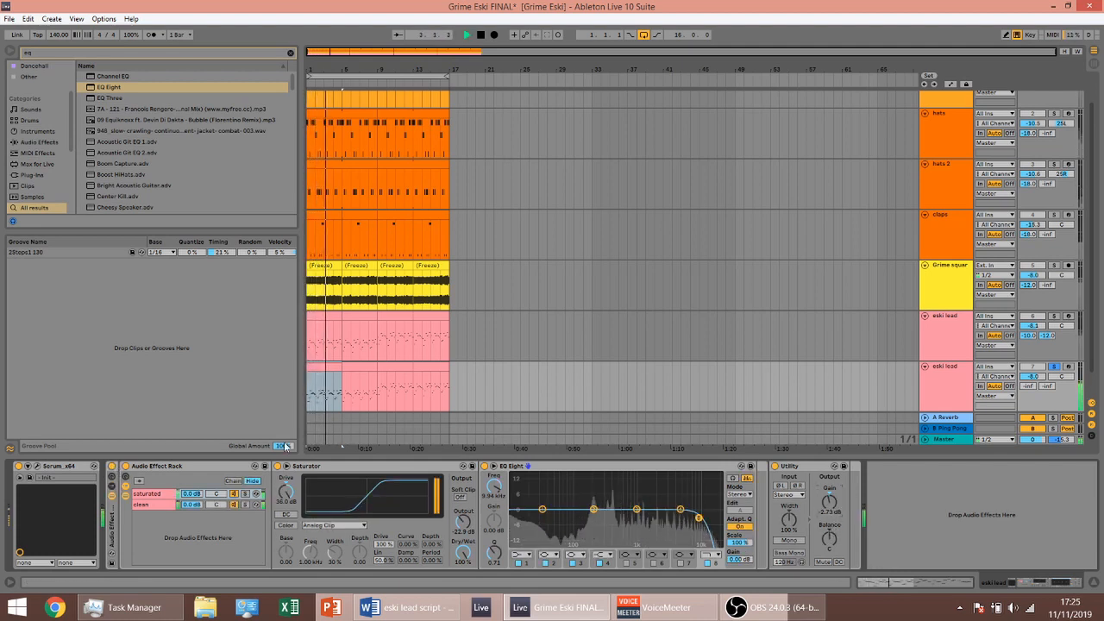
pyautogui.click(112, 466)
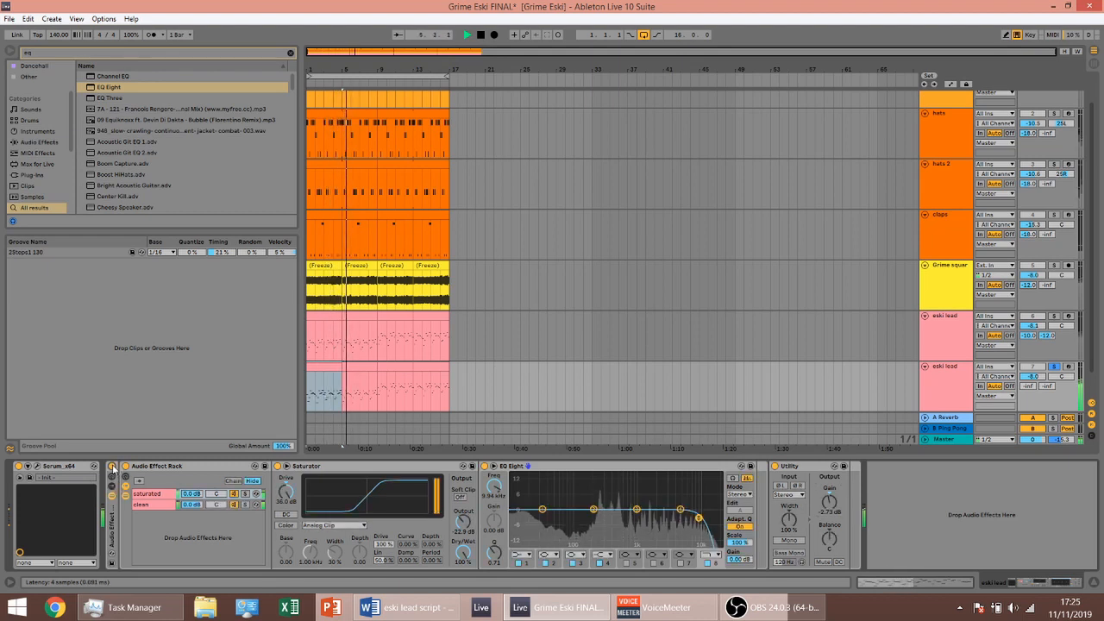
pyautogui.click(111, 466)
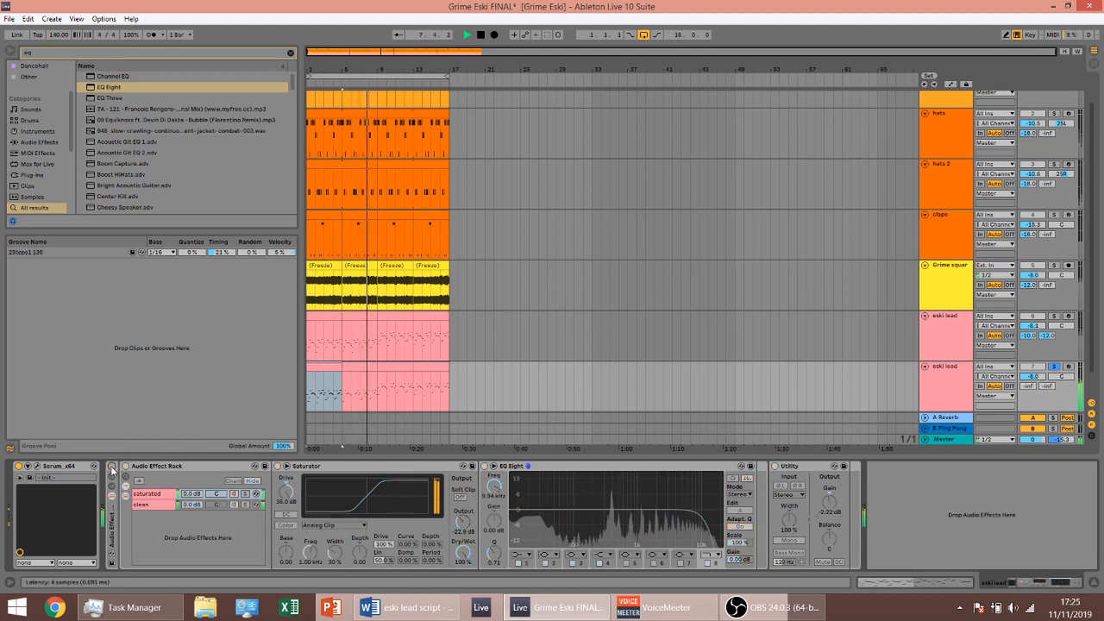
pyautogui.press('space')
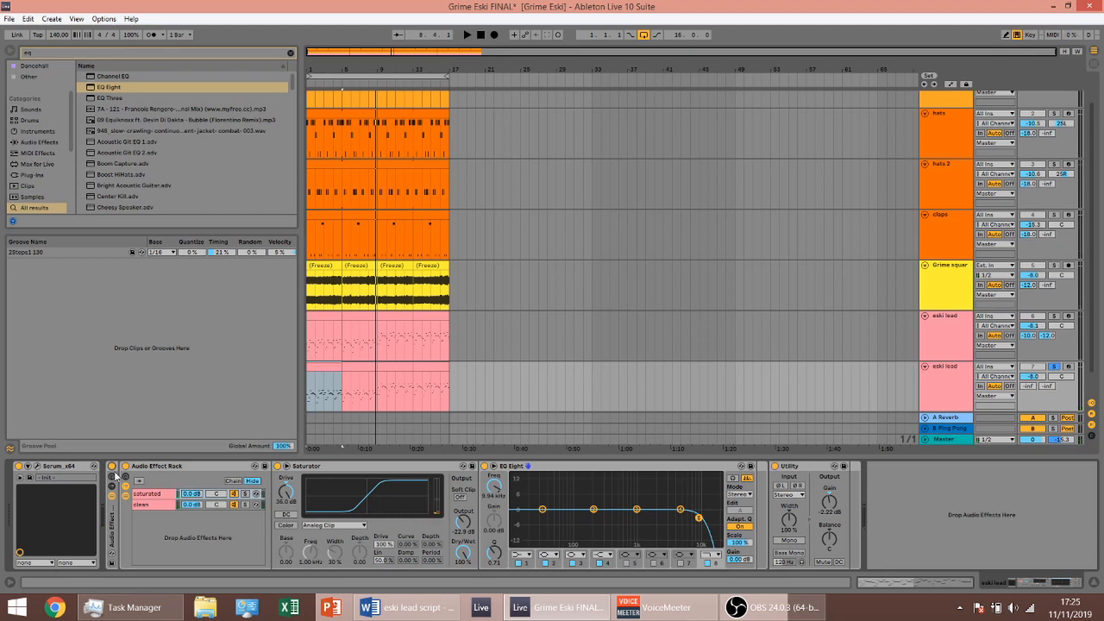
pyautogui.press('space')
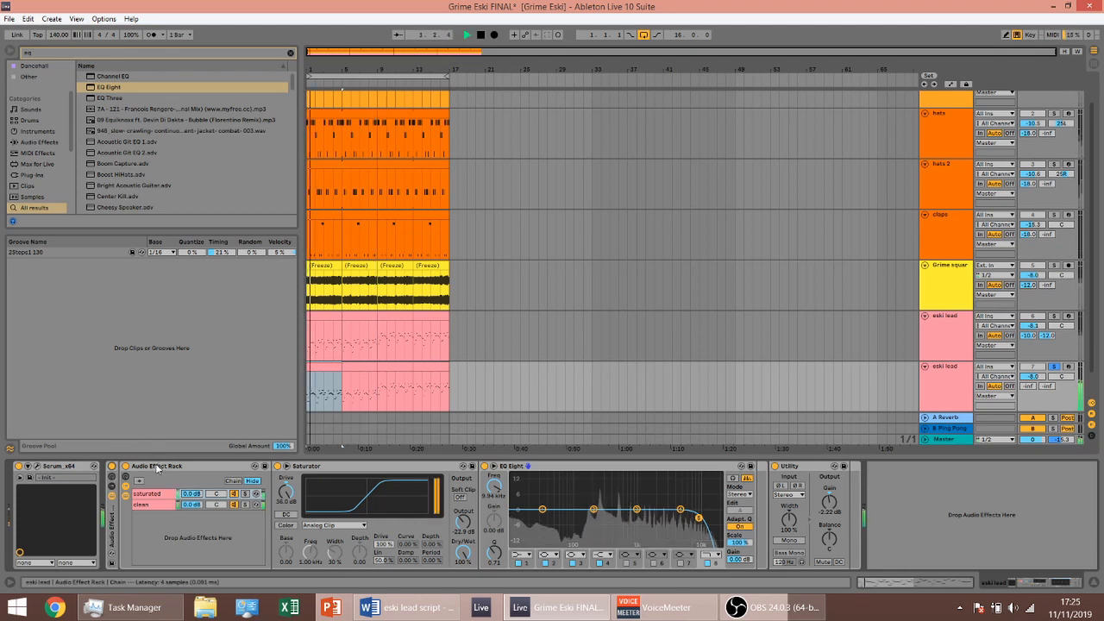
pyautogui.click(112, 467)
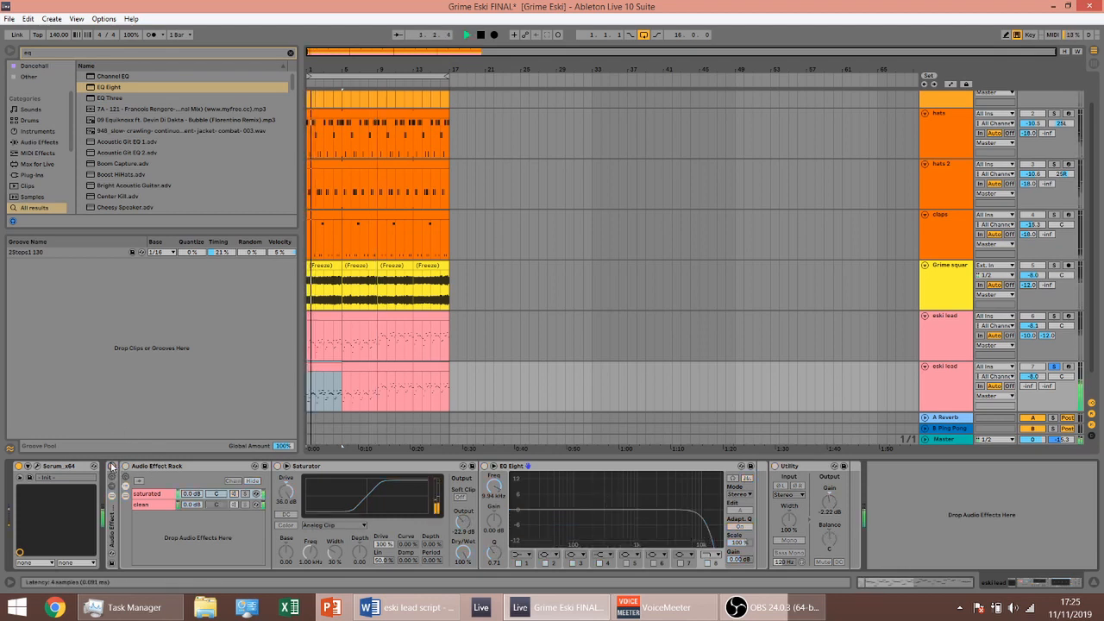
pyautogui.click(112, 466)
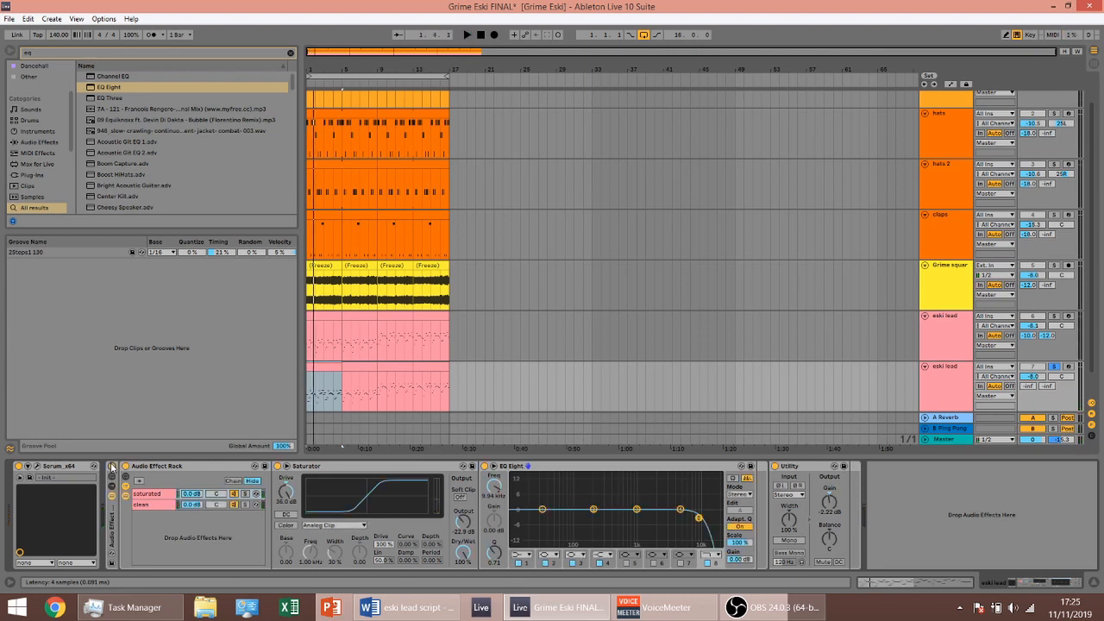
# - Add another EQ Eight after the outer rack and change its band 1 to the steep low cut
pyautogui.hotkey('ctrl', 'f')
pyautogui.doubleClick(123, 88)
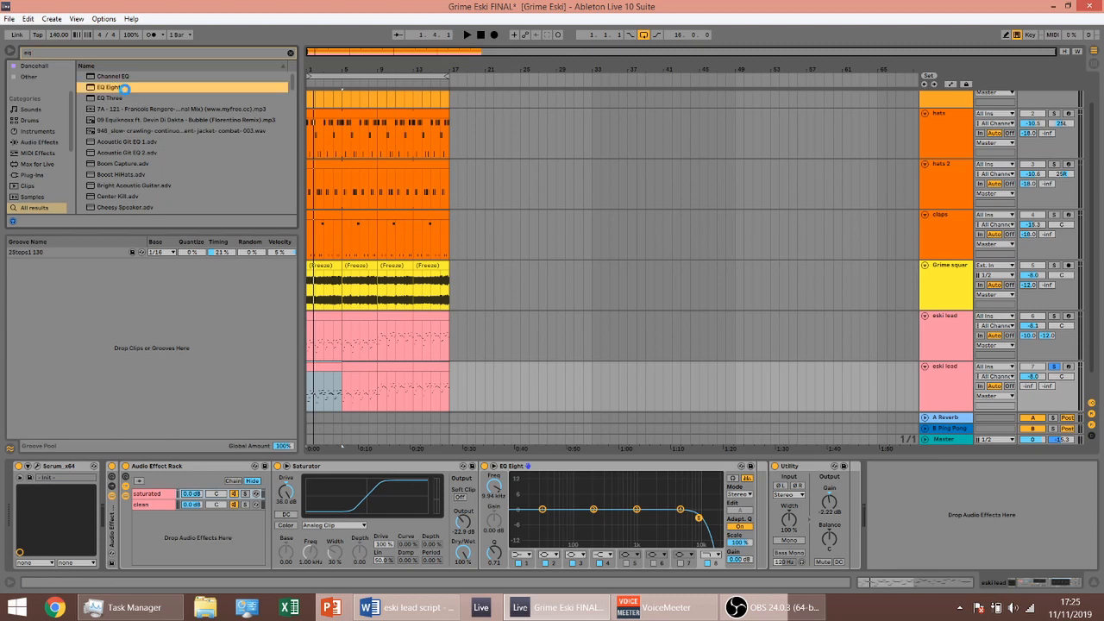
pyautogui.press('space')
pyautogui.press('space')
pyautogui.click(860, 554)
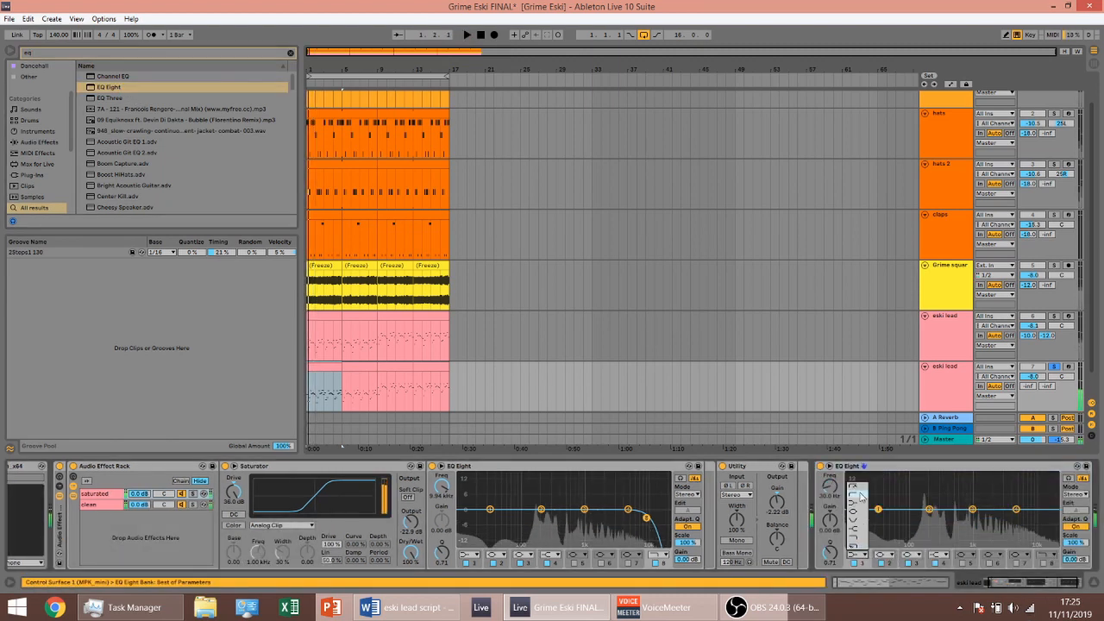
pyautogui.click(857, 489)
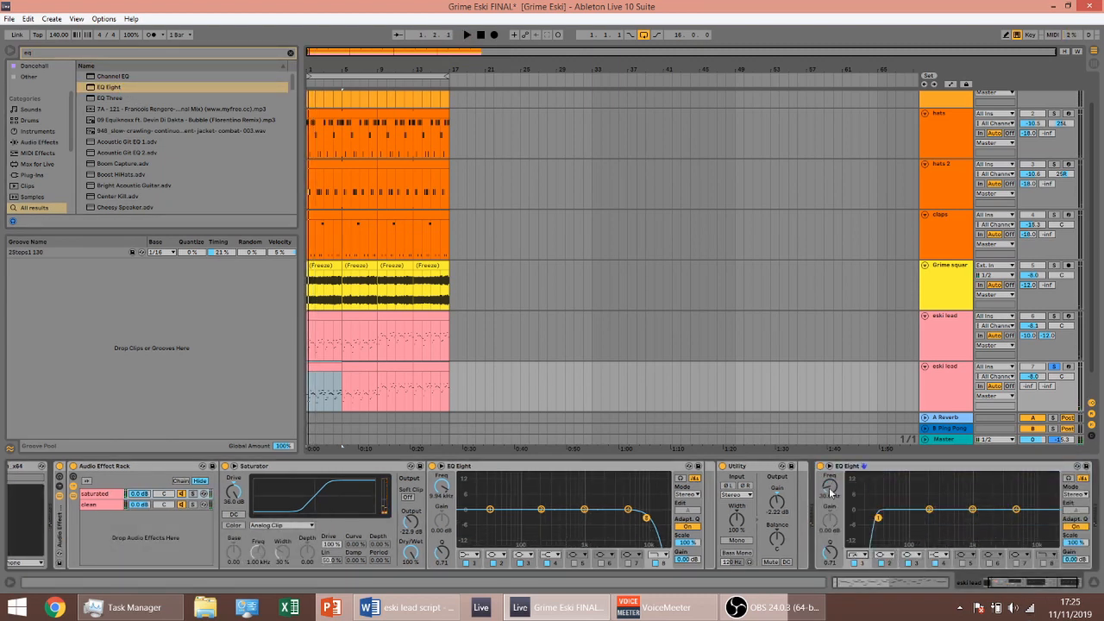
# - Expand the new EQ Eight's display and raise its band 1 low-cut frequency to about 96 Hz while auditioning
pyautogui.click(829, 467)
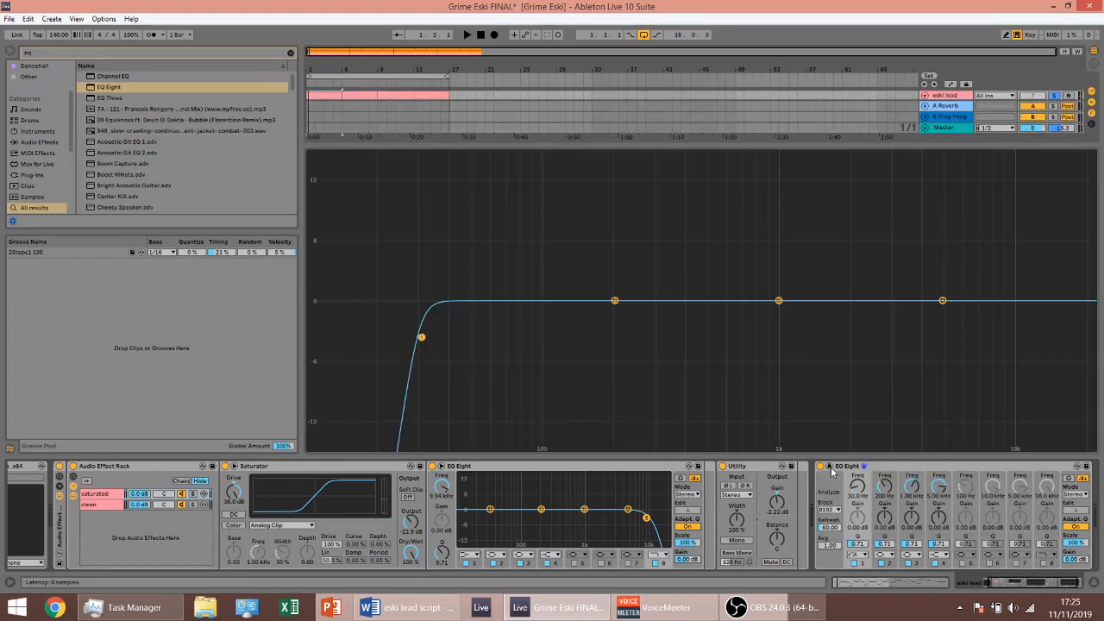
pyautogui.press('space')
pyautogui.moveTo(858, 489); pyautogui.dragTo(857, 457)
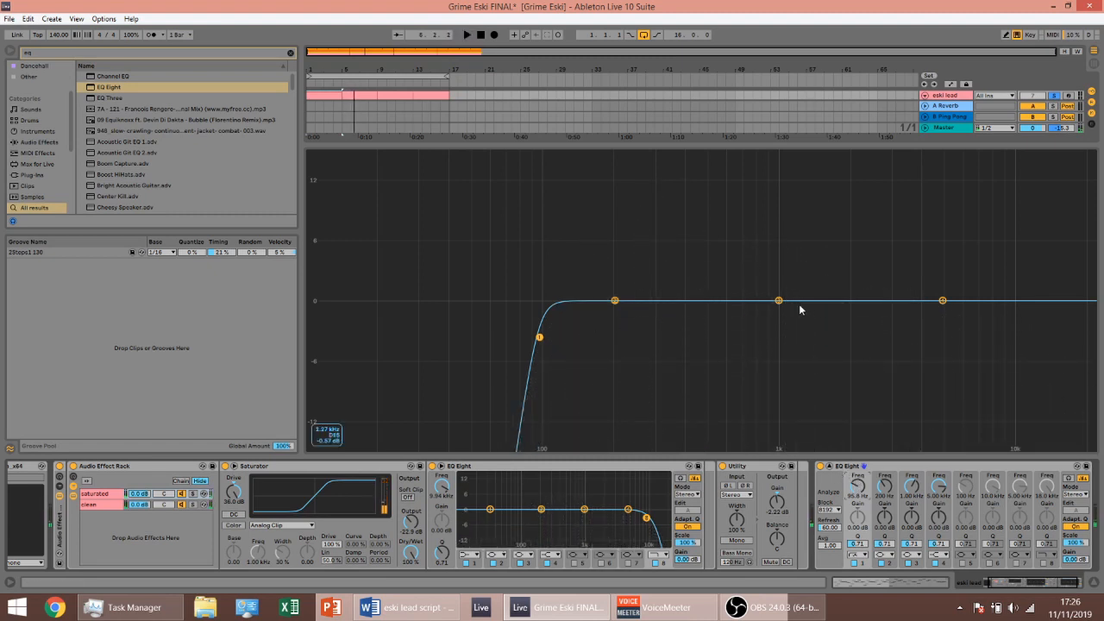
# - Dip band 3 of the new EQ Eight by 3.36 dB at 1.94 kHz with a Q of 2.31, and collapse the display
pyautogui.moveTo(781, 302); pyautogui.dragTo(846, 336)
pyautogui.press('space')
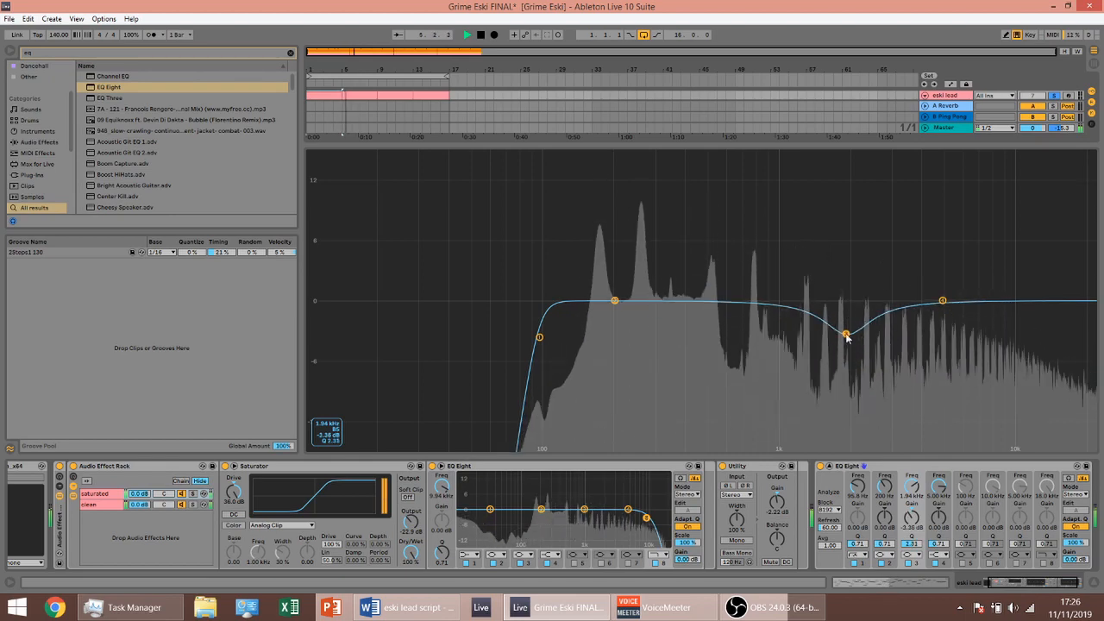
pyautogui.press('space')
pyautogui.click(830, 466)
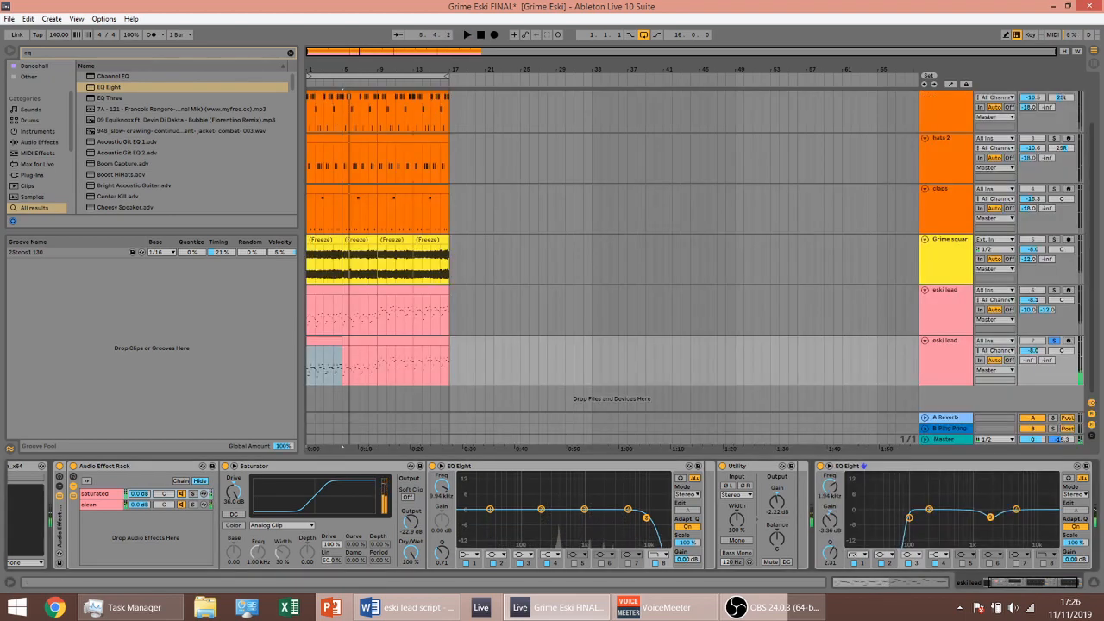
# - Add the "alloy mono below 2Khz" rack at the end of the lead's effects chain and close its plug-in window
pyautogui.click(1062, 583)
pyautogui.hotkey('ctrl', 'f')
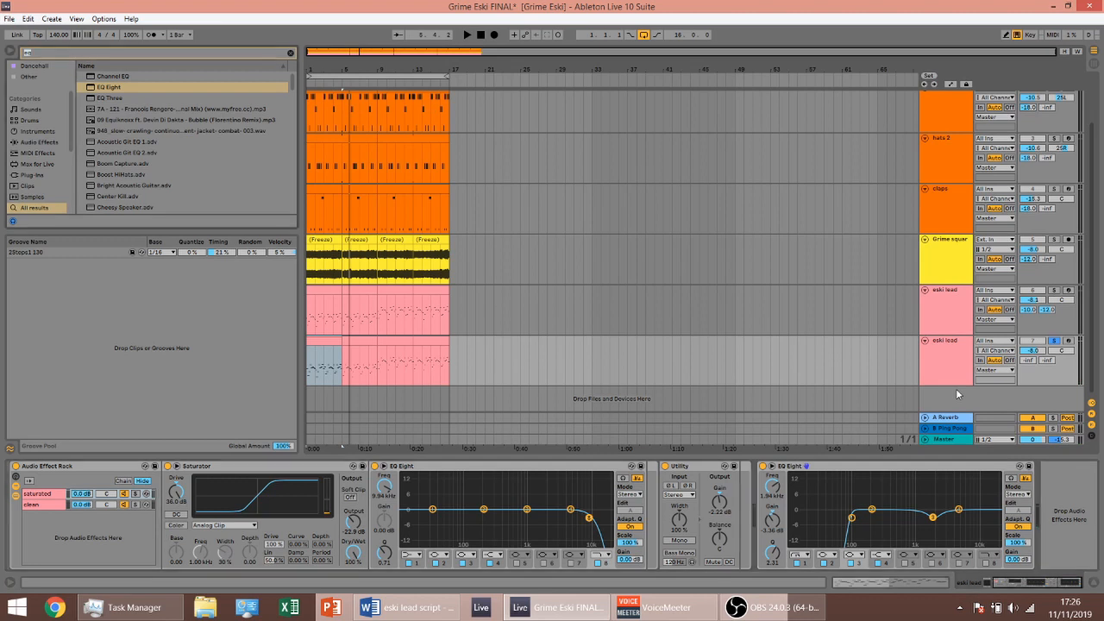
pyautogui.write('alloy')
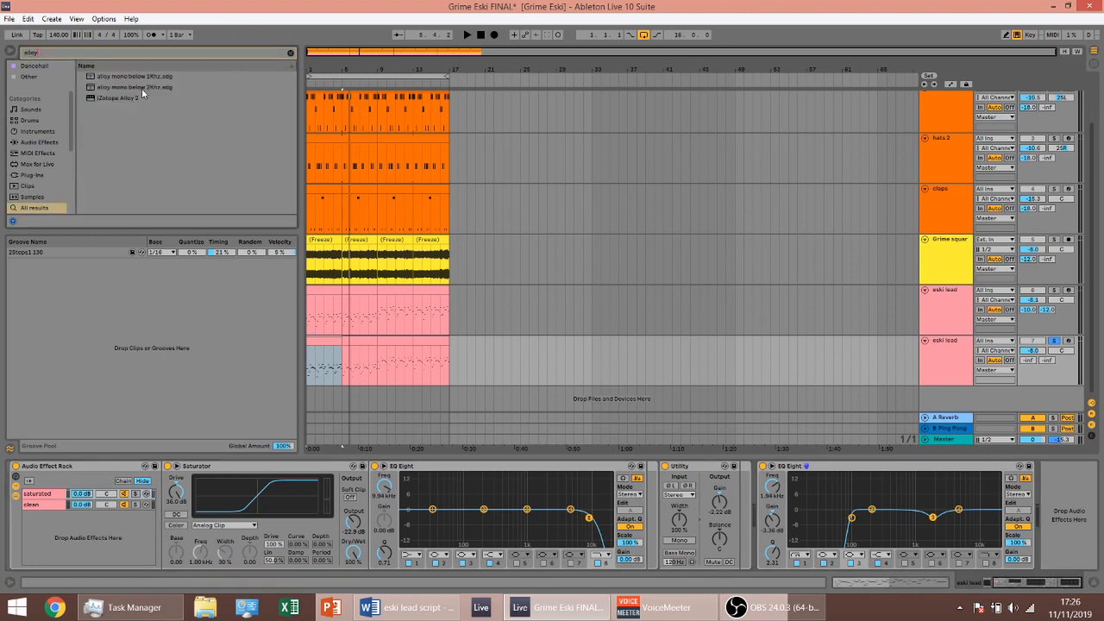
pyautogui.click(142, 88)
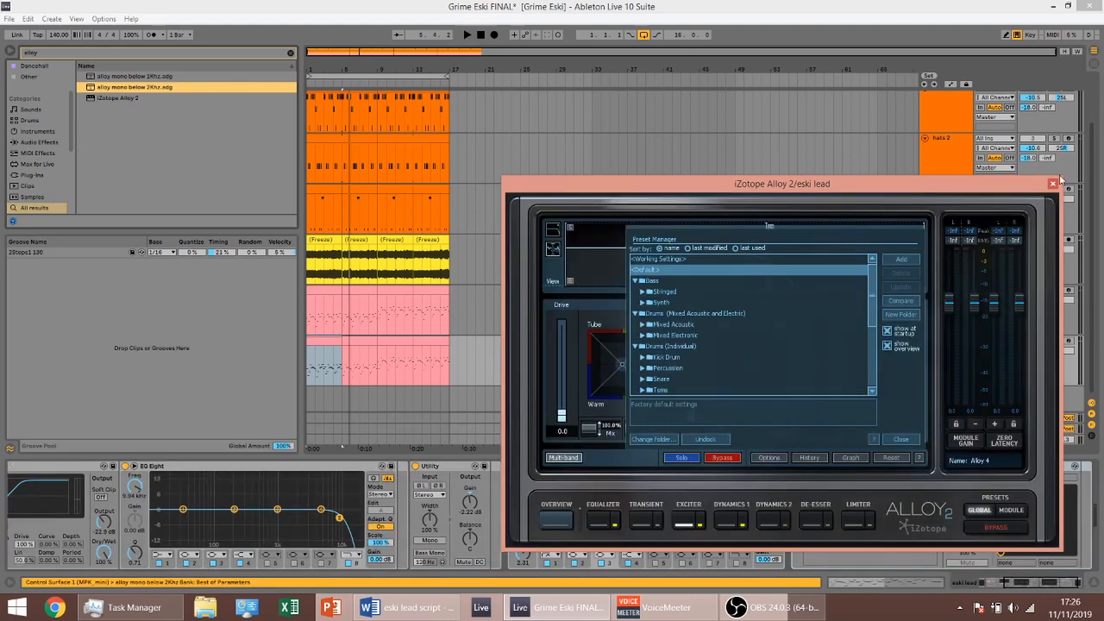
pyautogui.click(1051, 185)
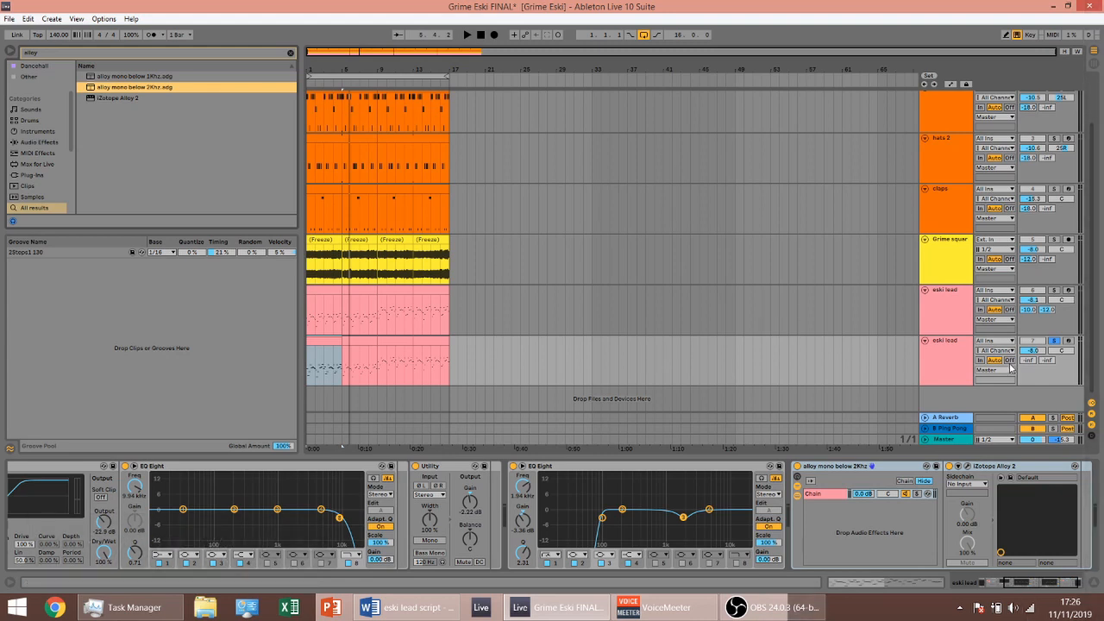
# - Audition the lead with the Alloy rack bypassed while switching the Master's mid-only Utility on and off, and re-enable the rack
pyautogui.click(959, 376)
pyautogui.click(954, 441)
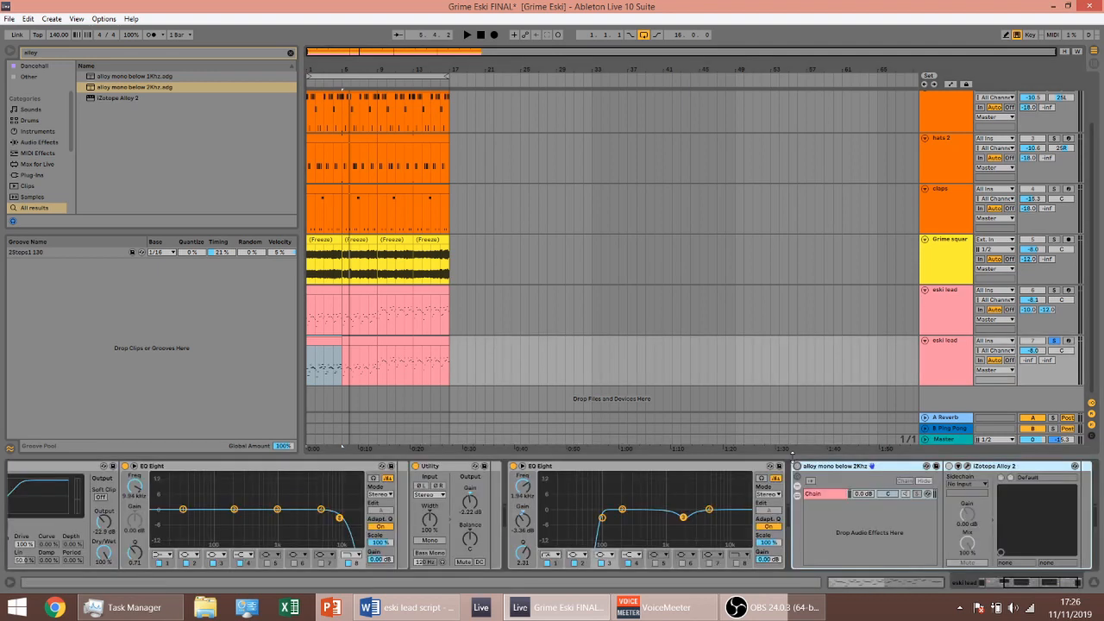
pyautogui.click(948, 442)
pyautogui.press('space')
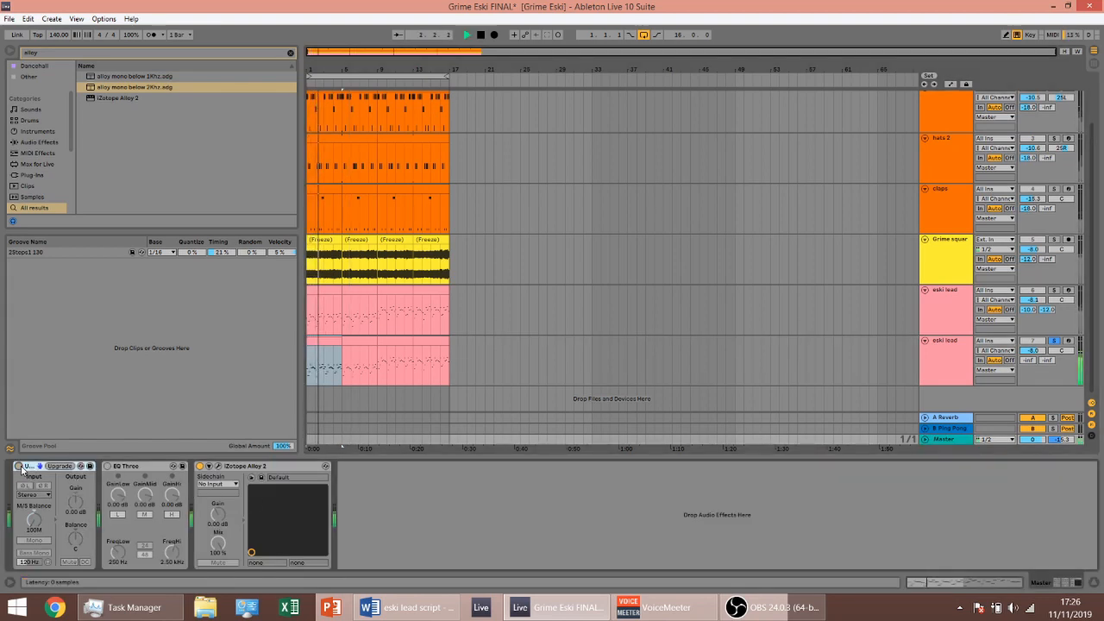
pyautogui.press('space')
pyautogui.click(946, 371)
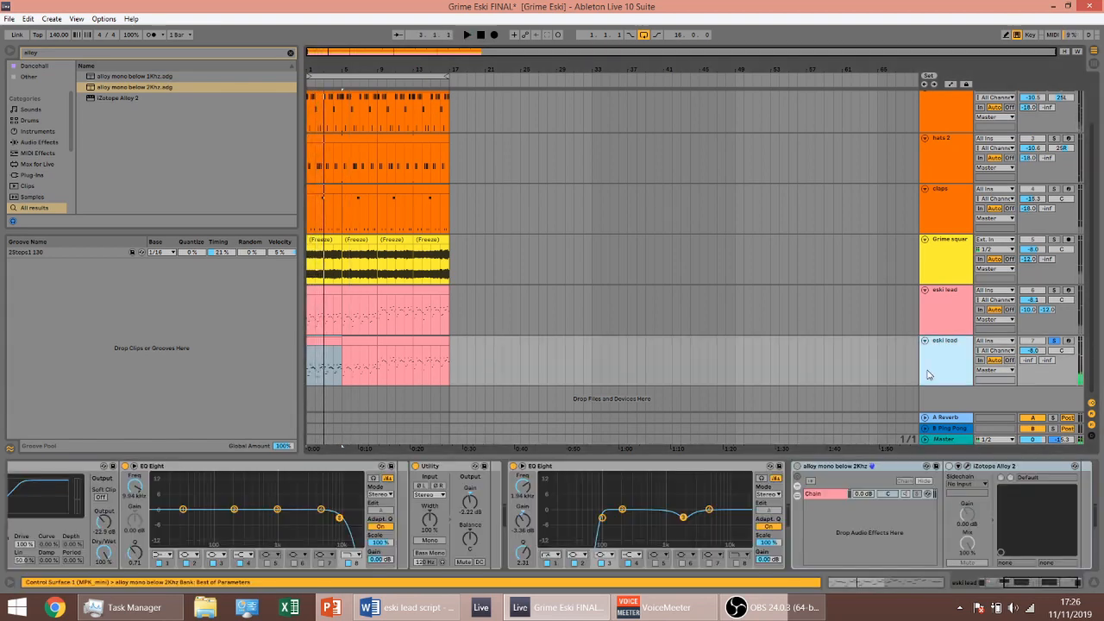
pyautogui.click(952, 443)
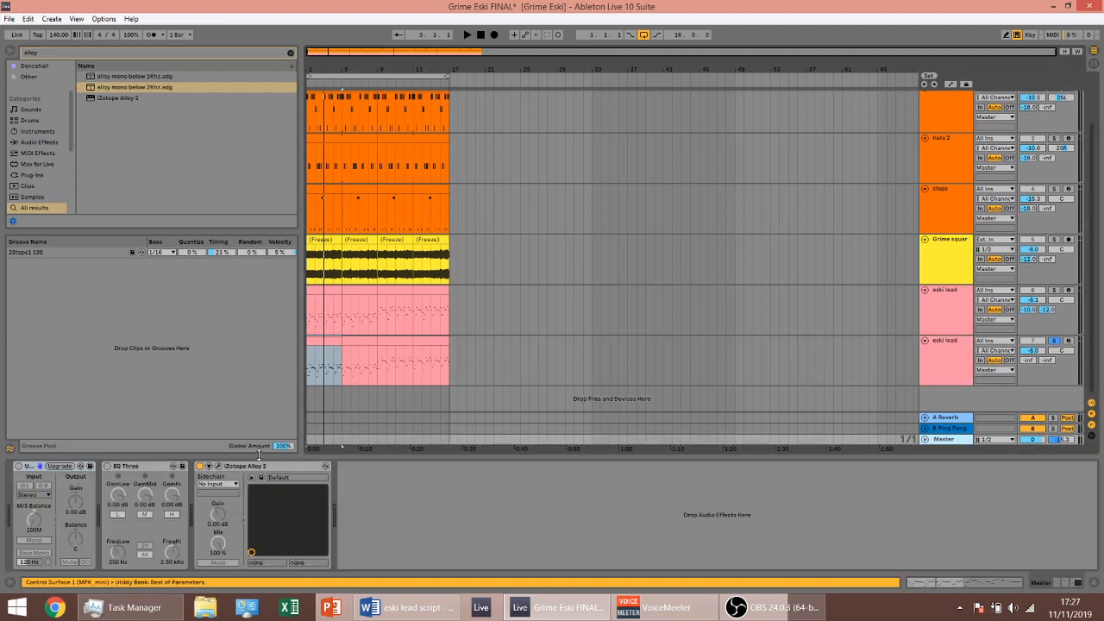
pyautogui.press('space')
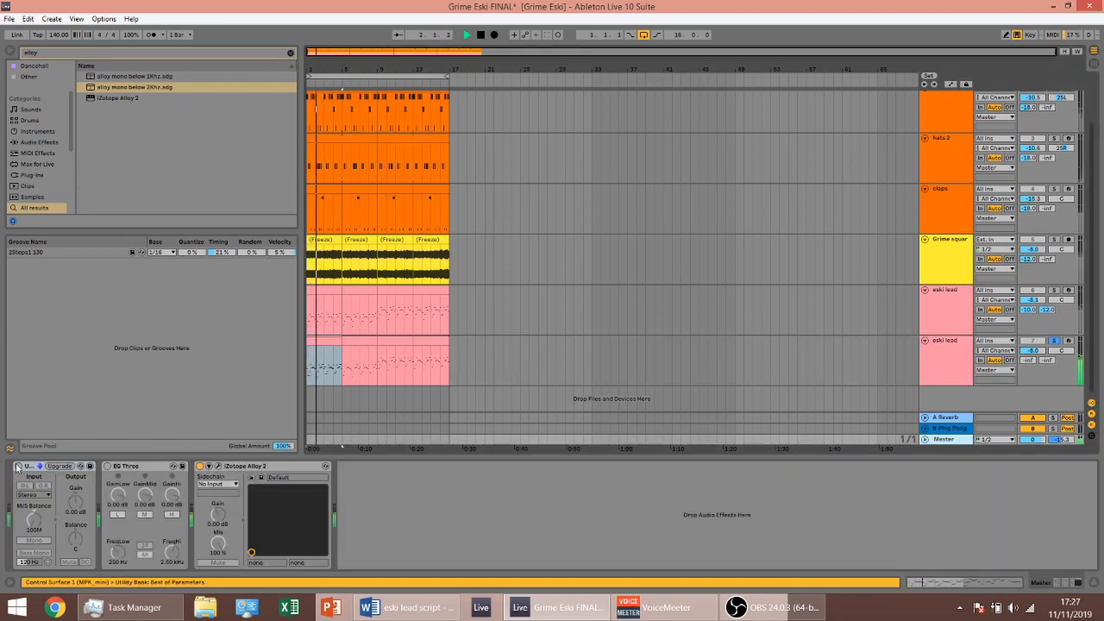
pyautogui.click(16, 467)
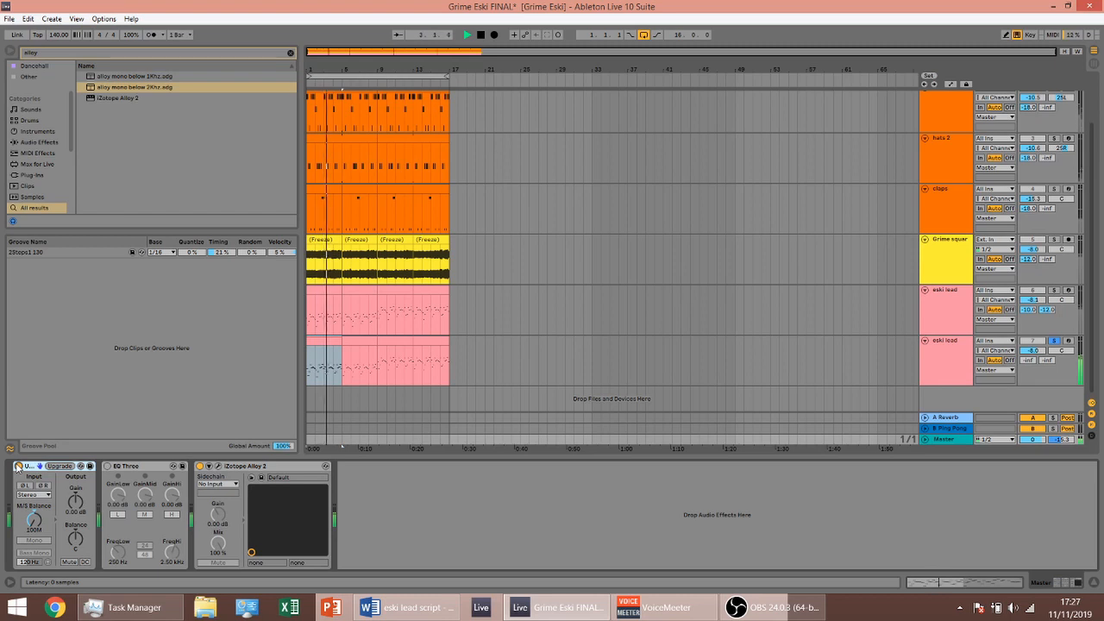
pyautogui.press('space')
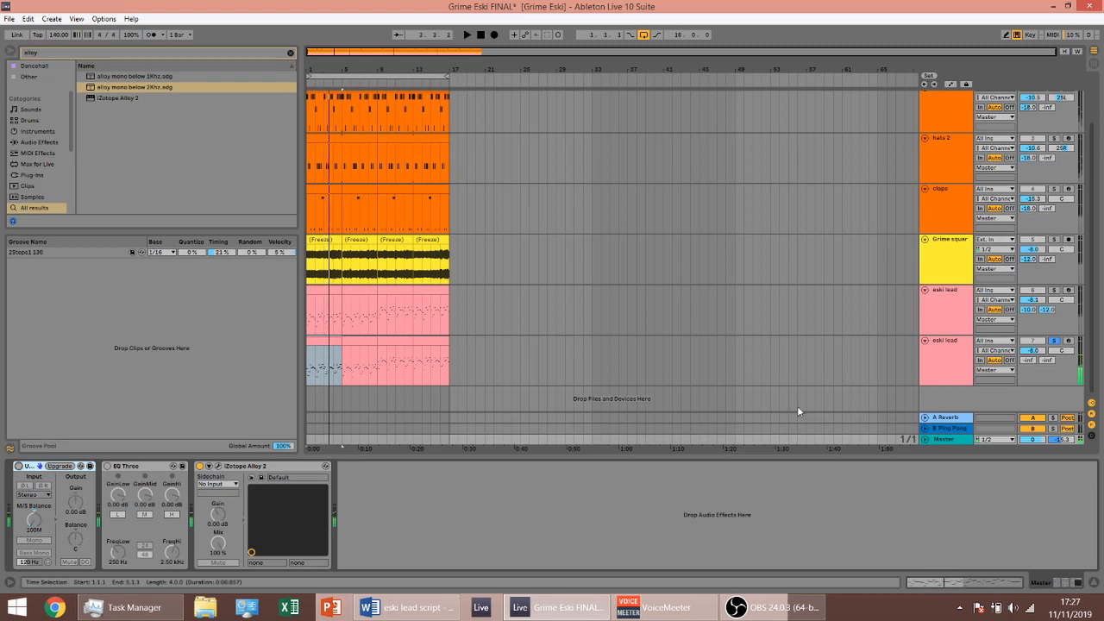
pyautogui.click(925, 370)
pyautogui.click(1062, 584)
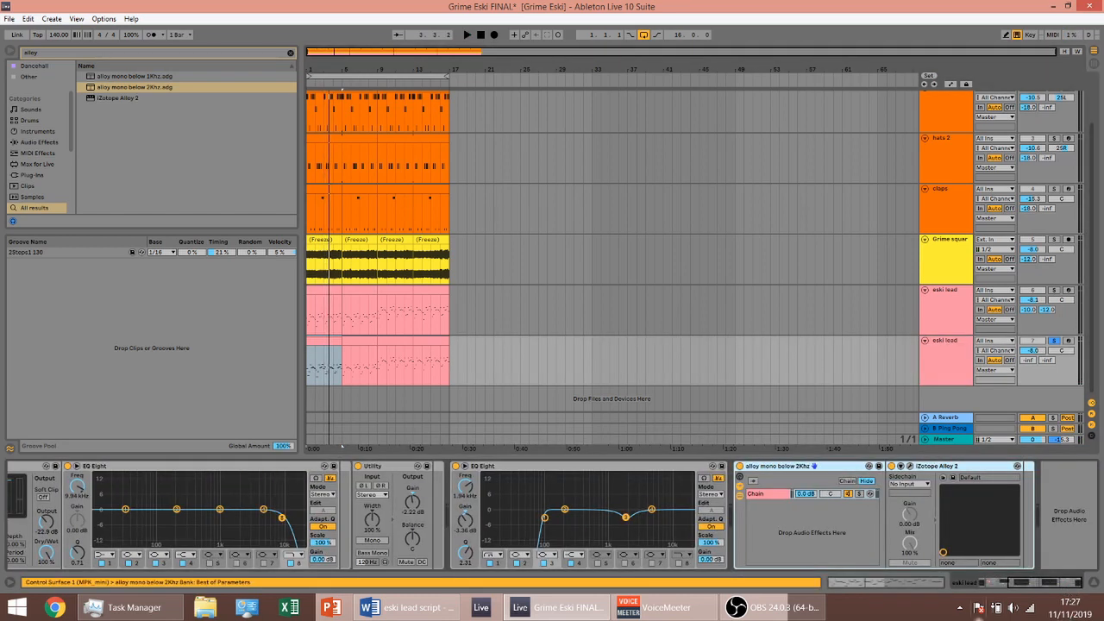
# - Set the new eski lead's Reverb send to -11.0 dB and Ping Pong send to -11.2 dB in the full mix, with the original lead muted
pyautogui.click(959, 419)
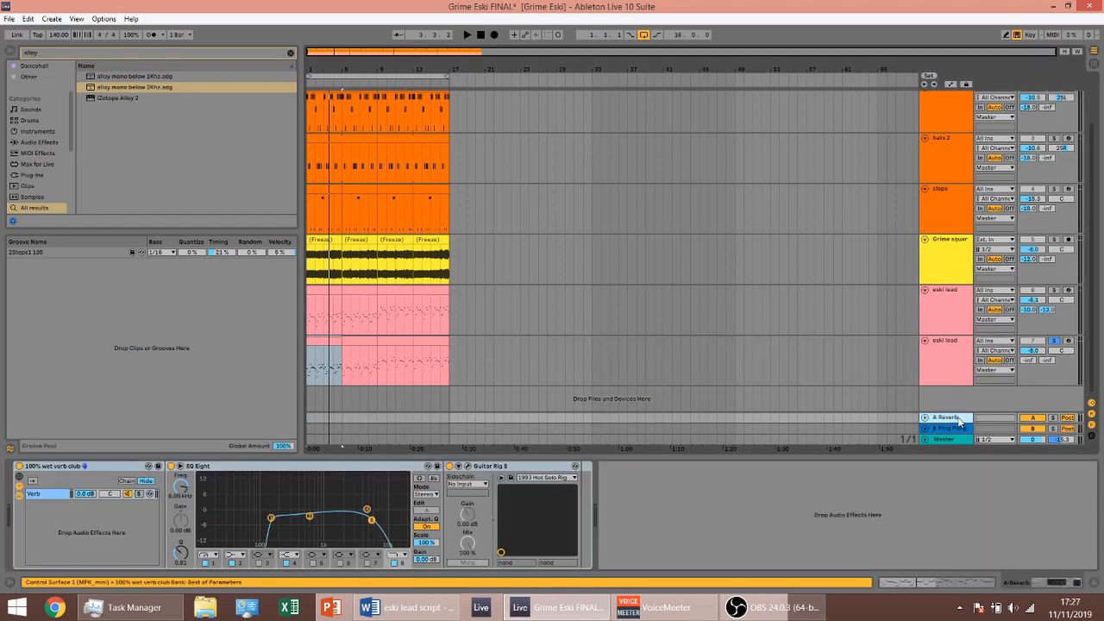
pyautogui.click(963, 429)
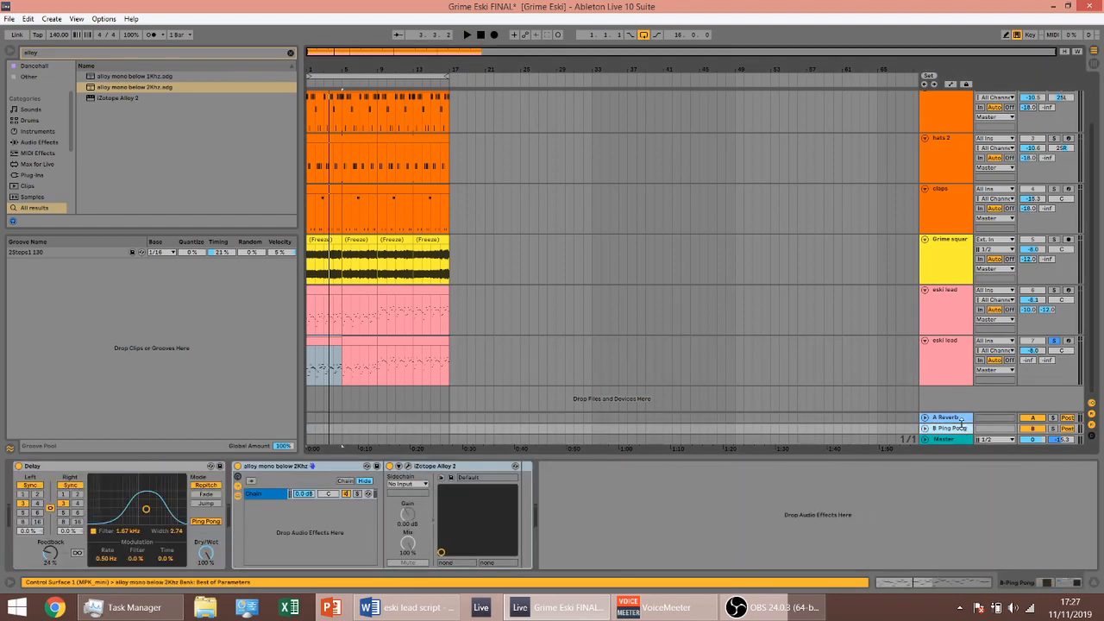
pyautogui.click(963, 419)
pyautogui.click(951, 371)
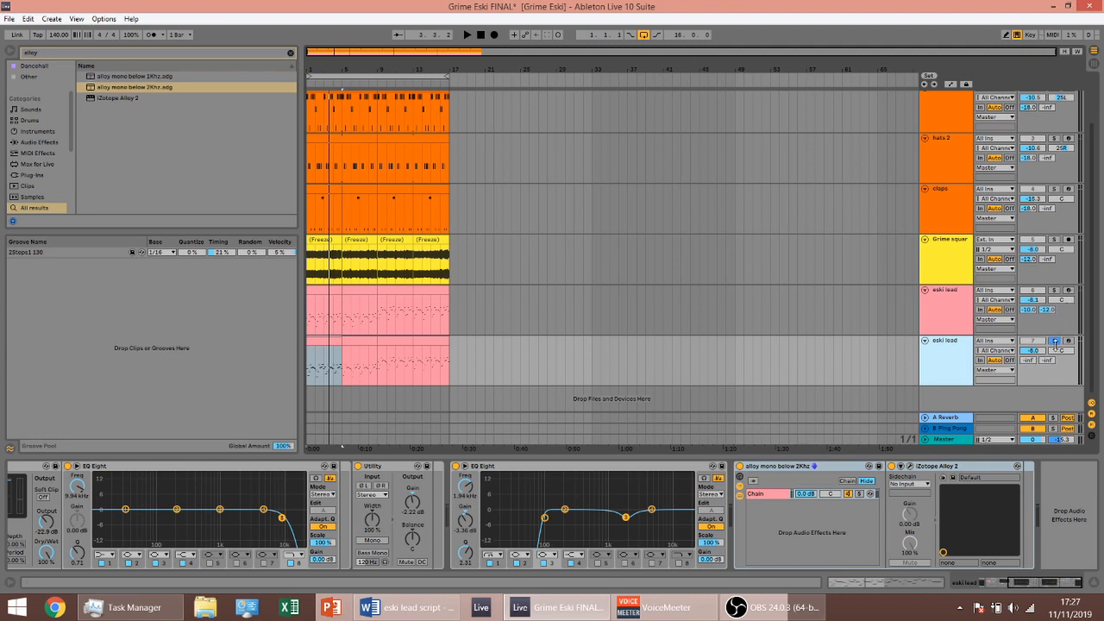
pyautogui.click(1053, 341)
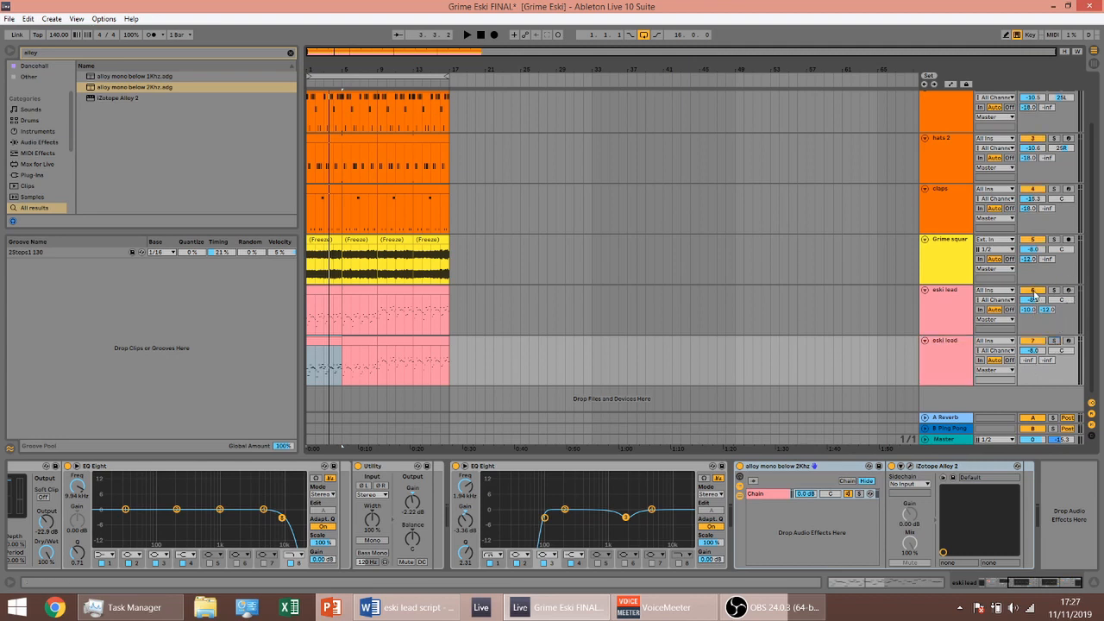
pyautogui.press('space')
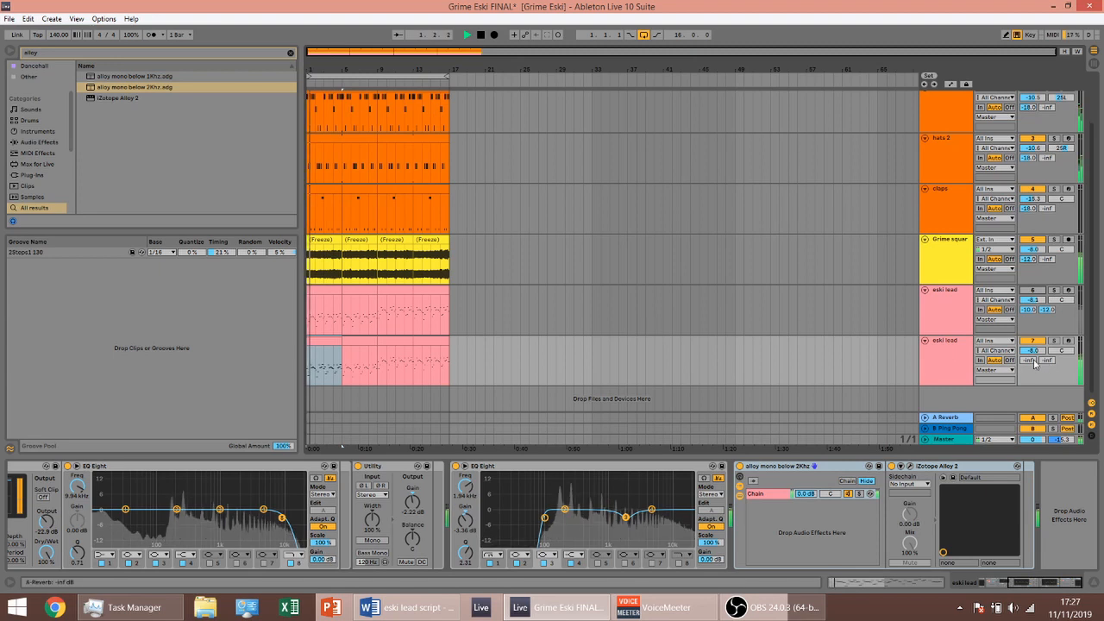
pyautogui.moveTo(1028, 361); pyautogui.dragTo(1046, 335)
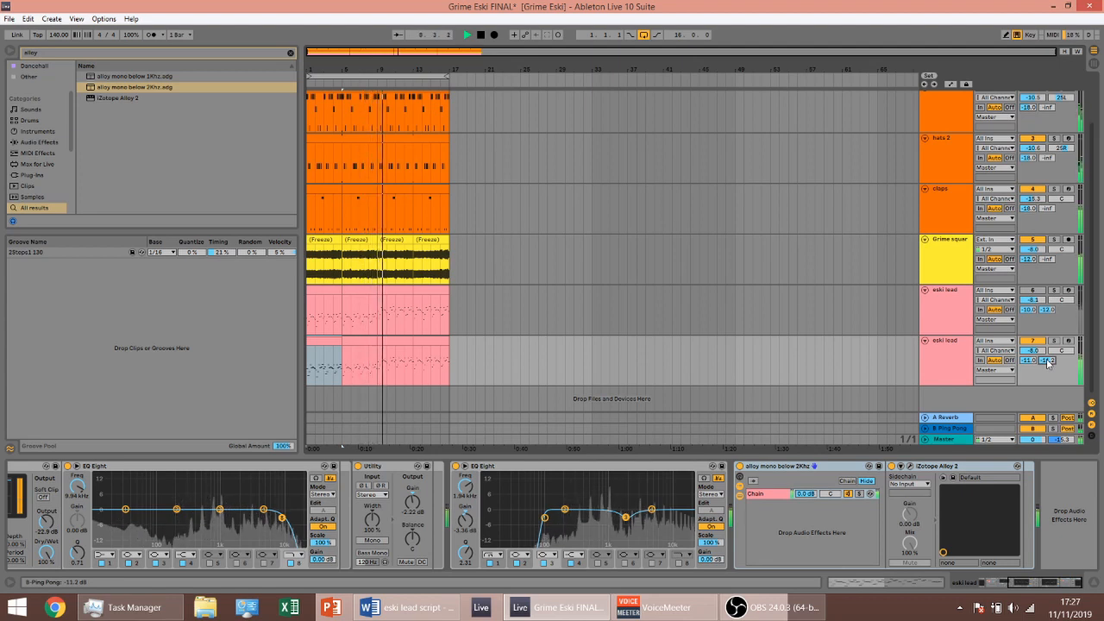
pyautogui.press('space')
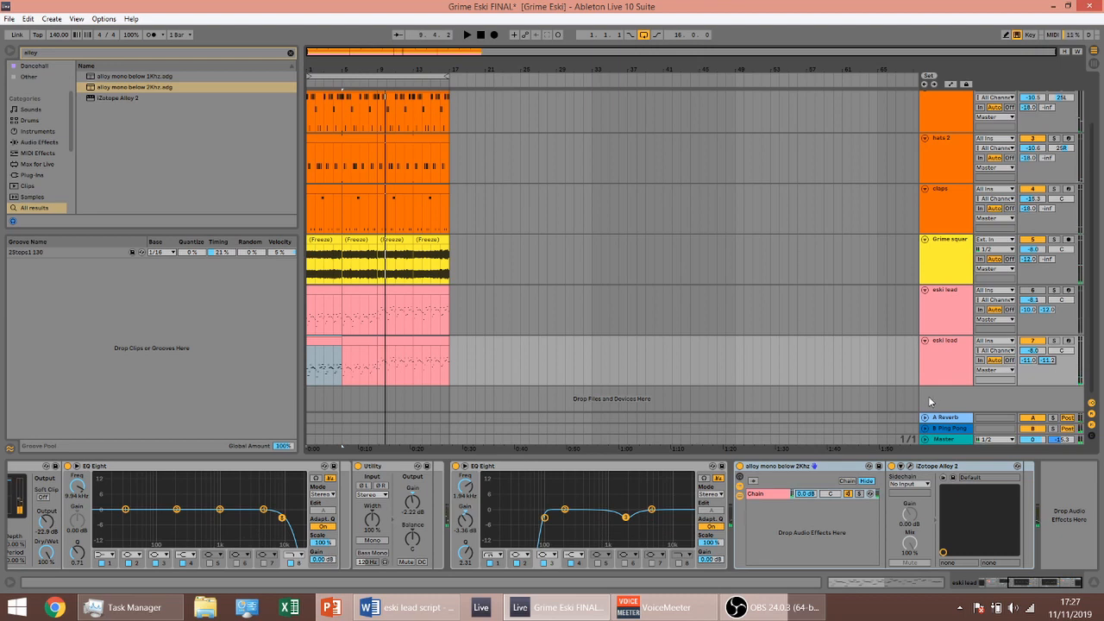
# - Review the Reverb and Ping Pong return chains and the new lead's device chain, and play back the full mix
pyautogui.click(954, 418)
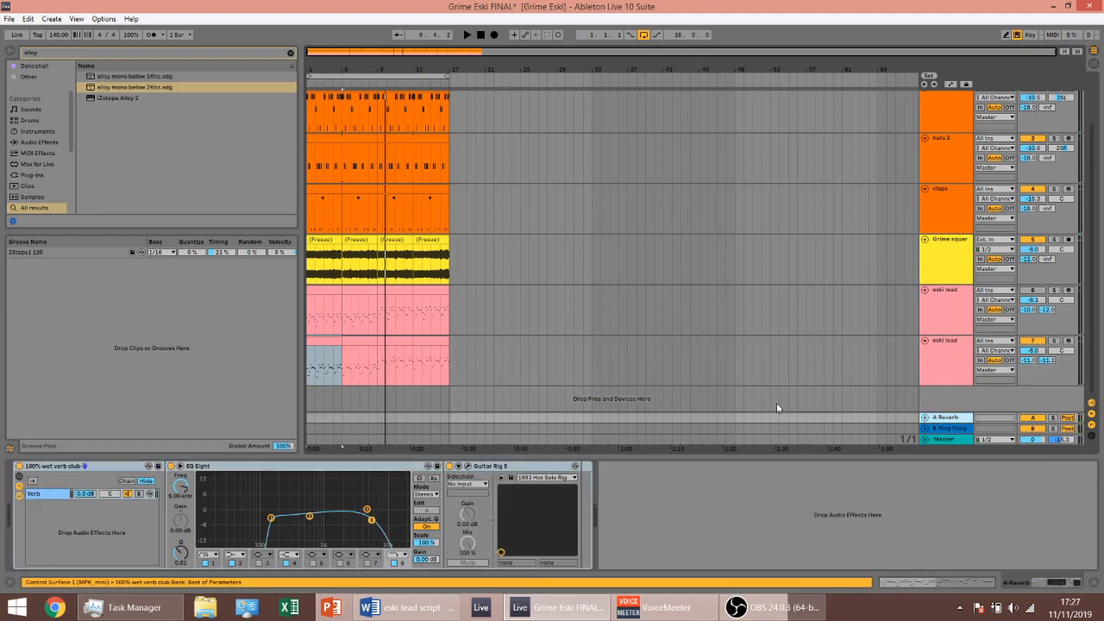
pyautogui.click(931, 369)
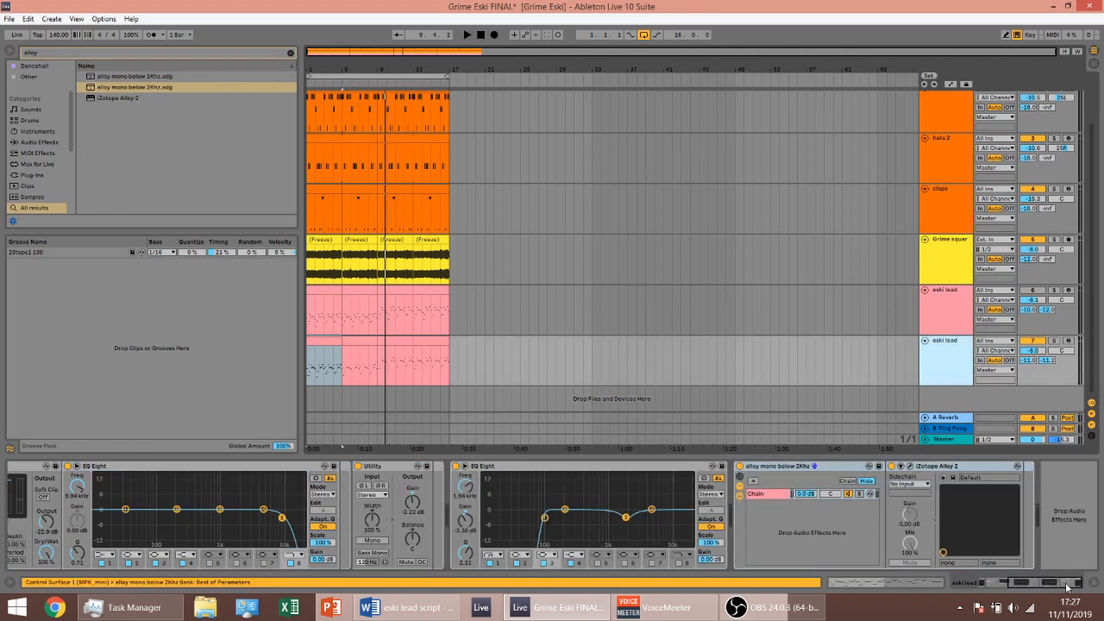
pyautogui.moveTo(1067, 585); pyautogui.dragTo(412, 507)
pyautogui.click(951, 418)
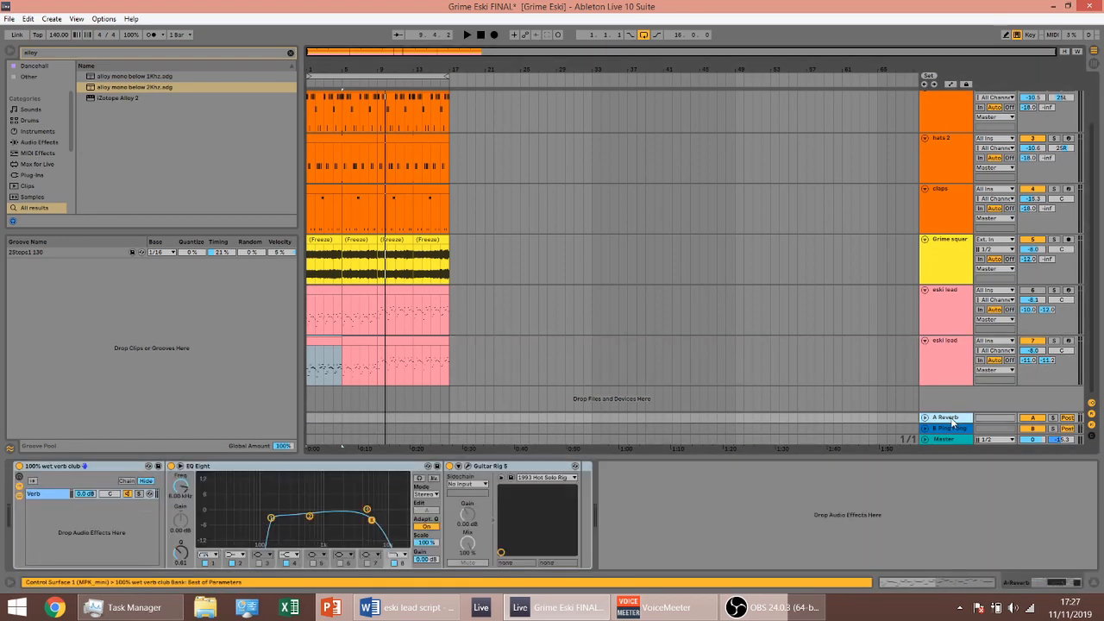
pyautogui.click(942, 428)
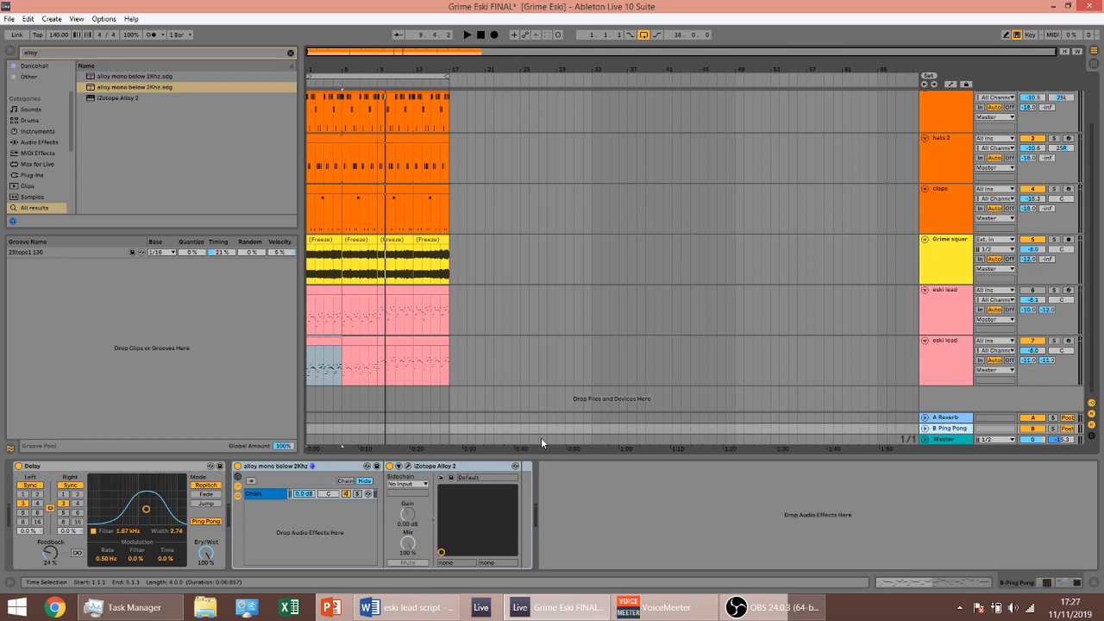
pyautogui.click(945, 353)
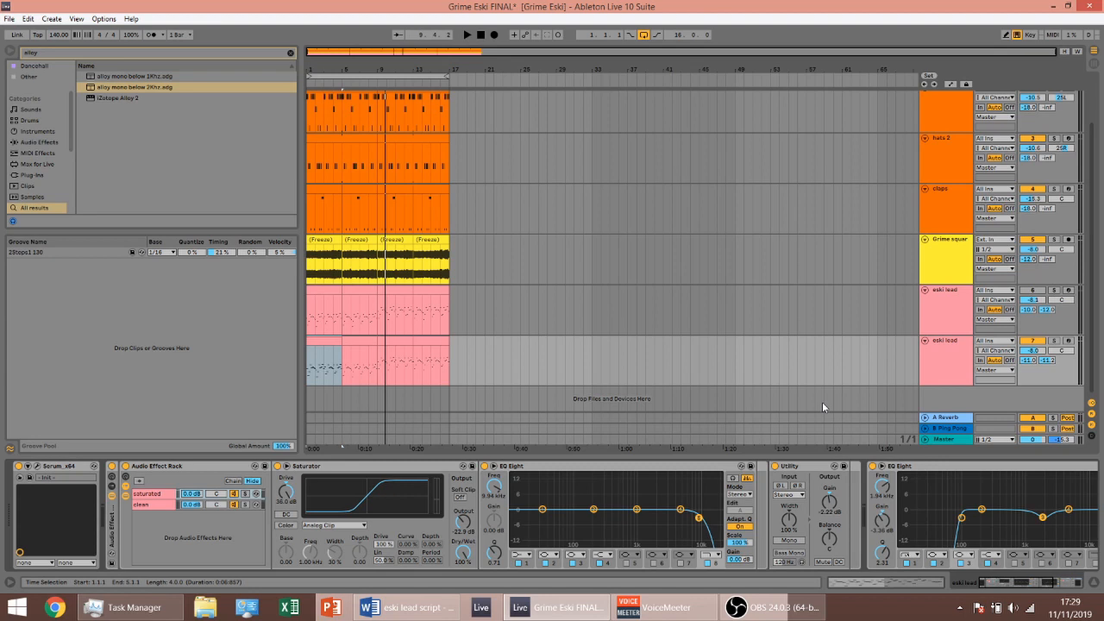
pyautogui.press('space')
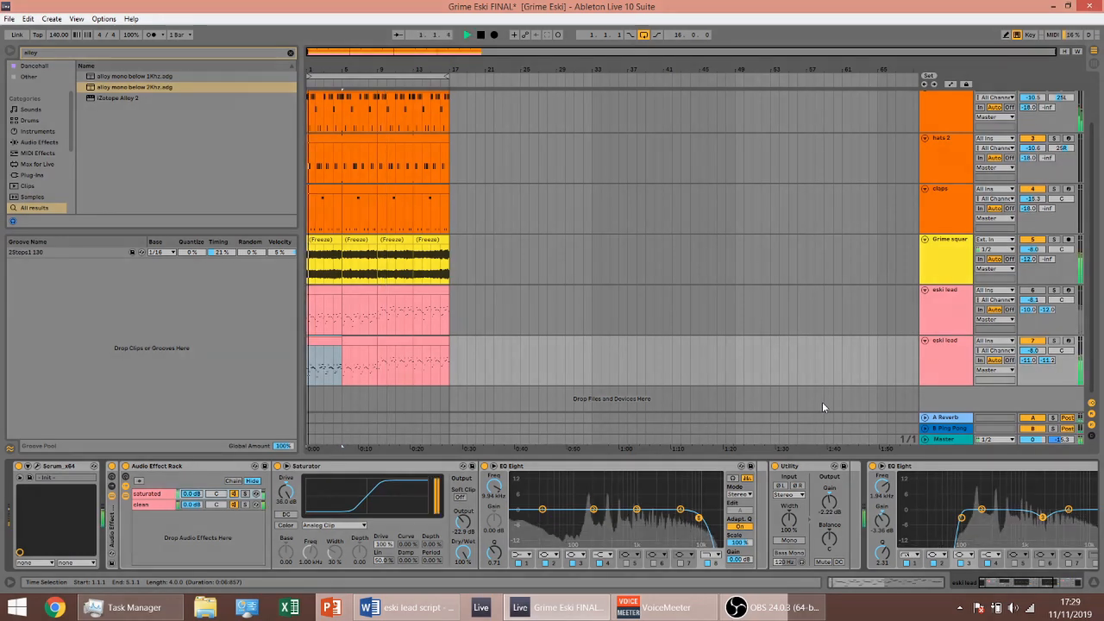